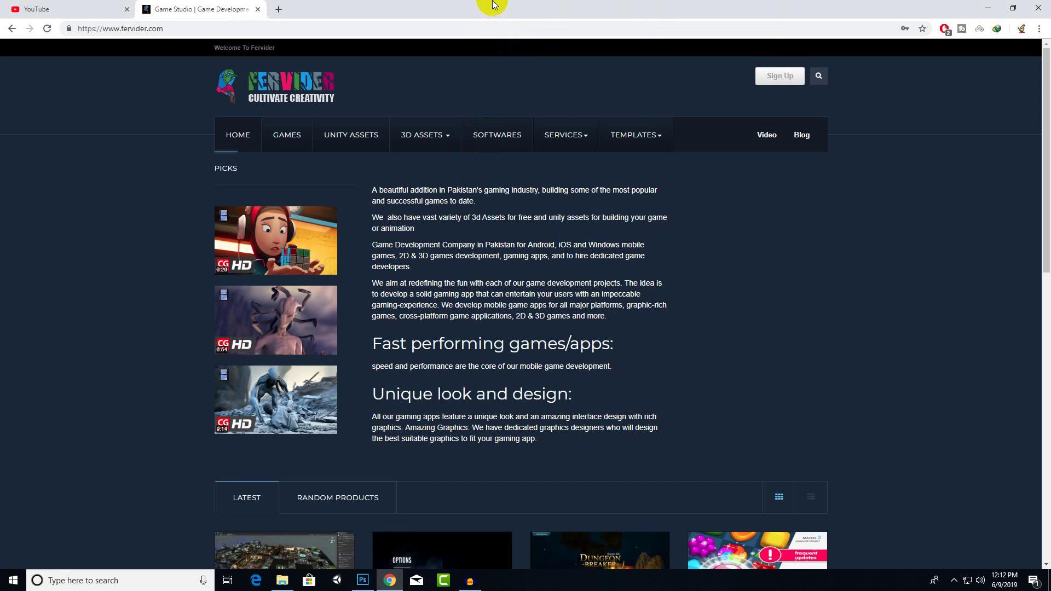
Open the Unity Pro 5.6.4 P2 product page from the Softwares section of the Fervider site.
click(427, 51)
click(508, 143)
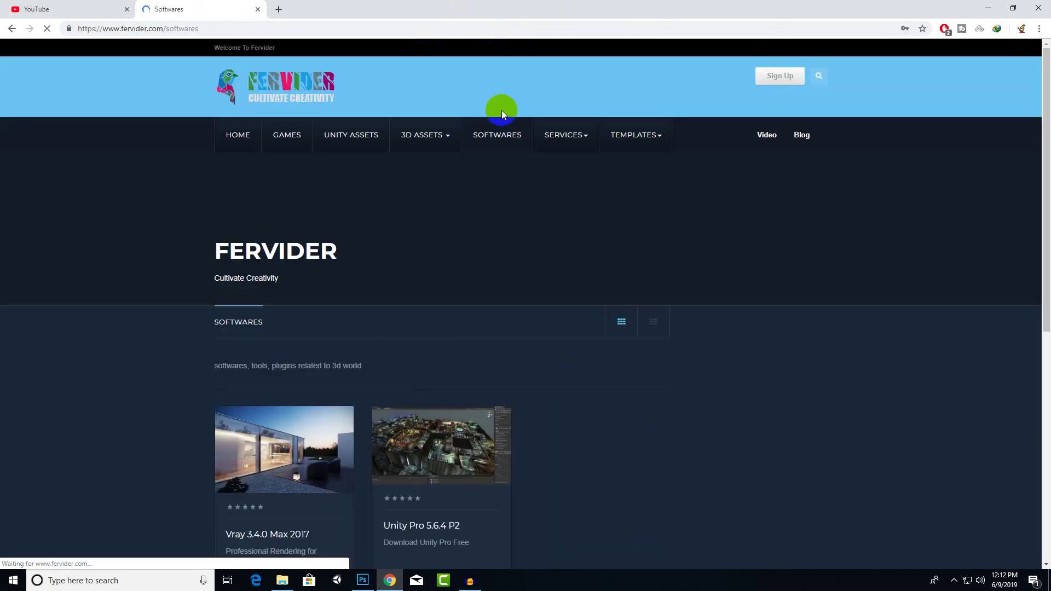
scroll(505, 117, down, 6)
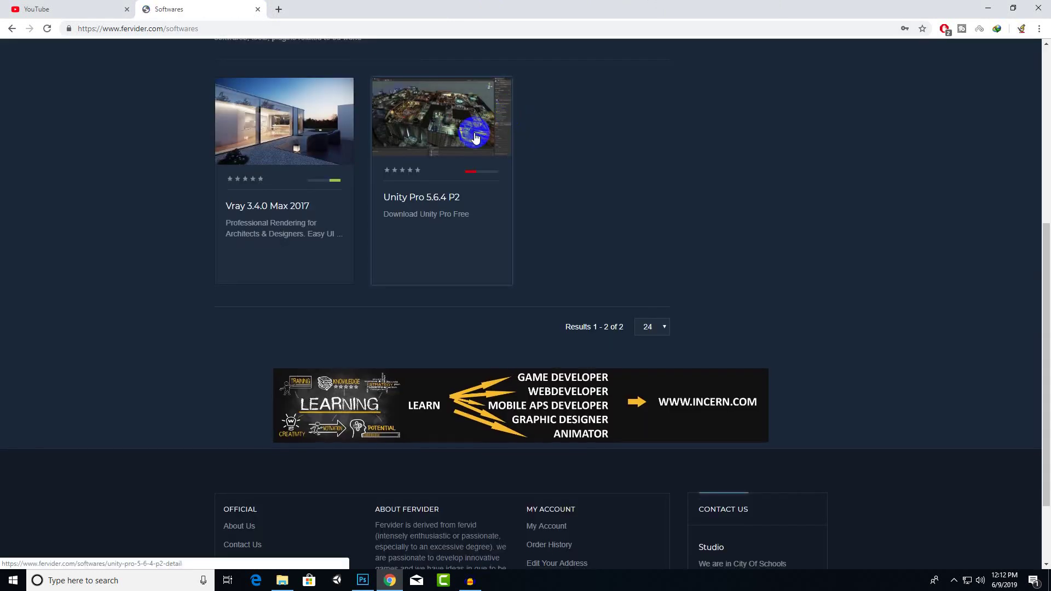
scroll(471, 139, up, 5)
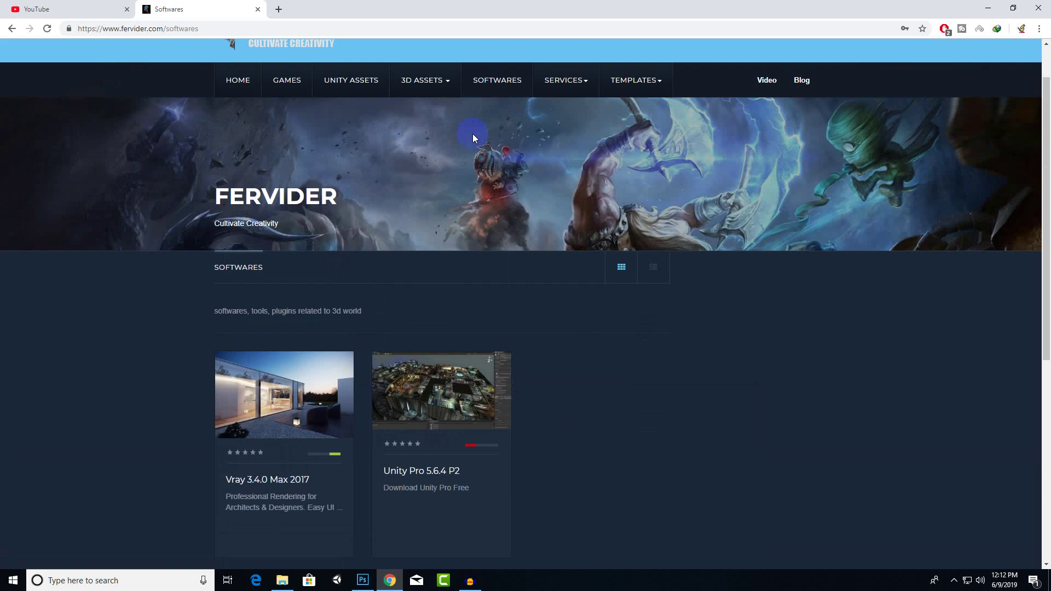
scroll(575, 455, down, 4)
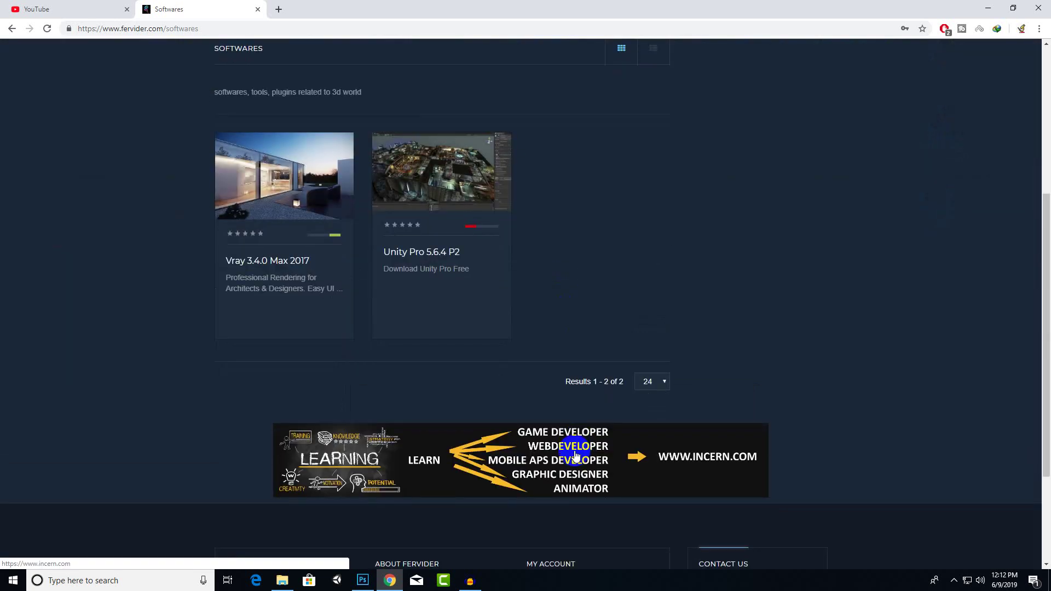
scroll(574, 453, up, 5)
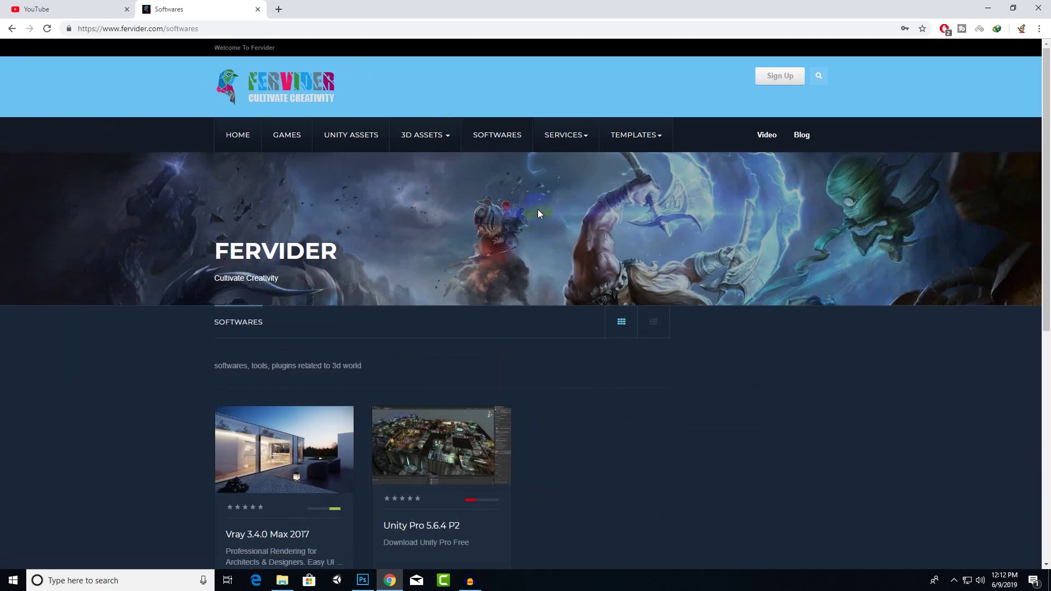
scroll(617, 392, down, 4)
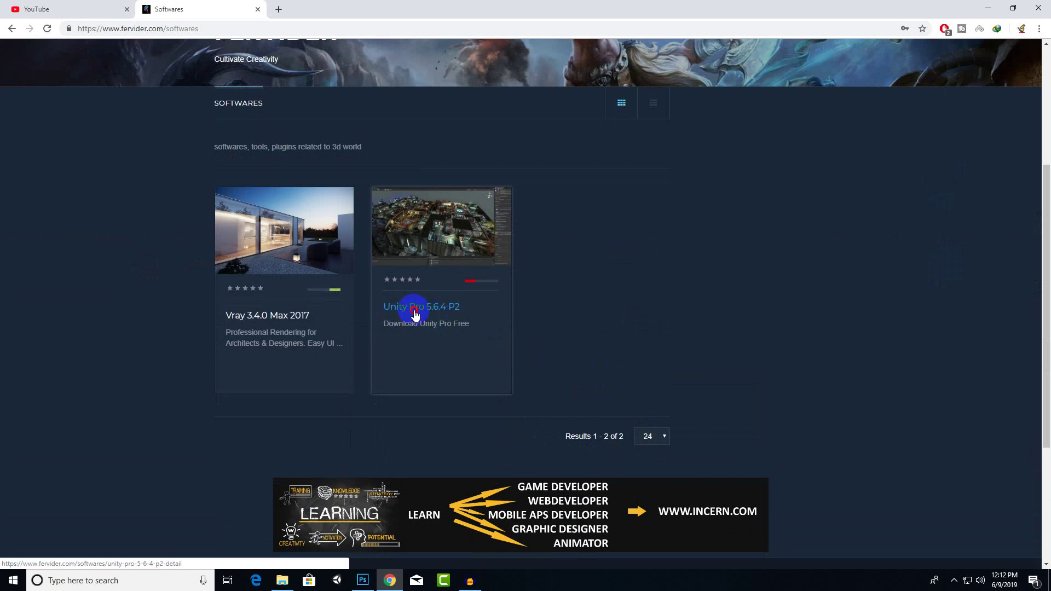
click(415, 312)
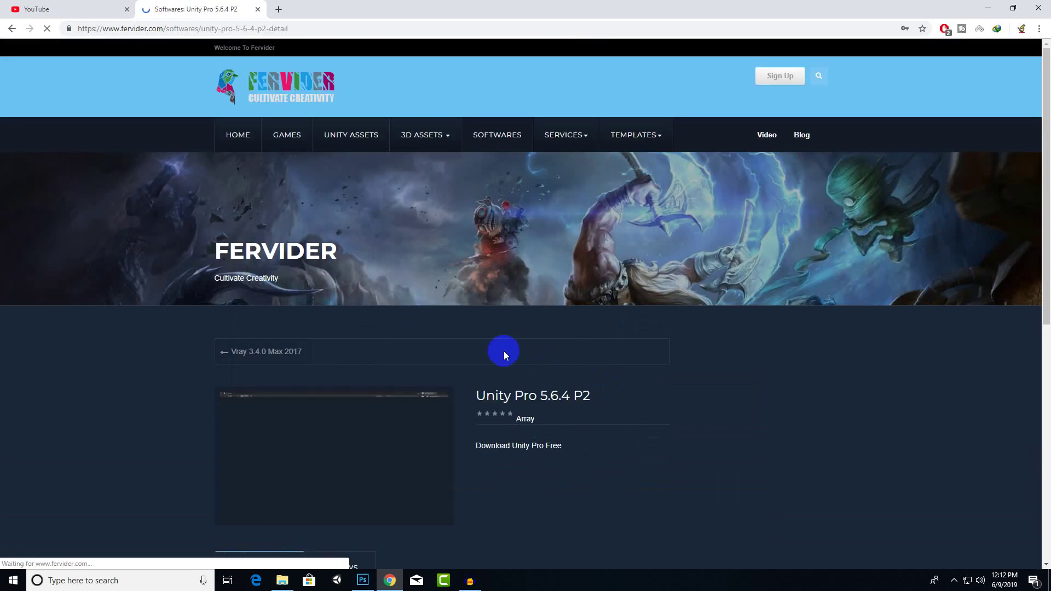
Start downloading UnityPro5.6.4p2.zip from the product page, keeping the suggested Compressed category and save path.
click(298, 27)
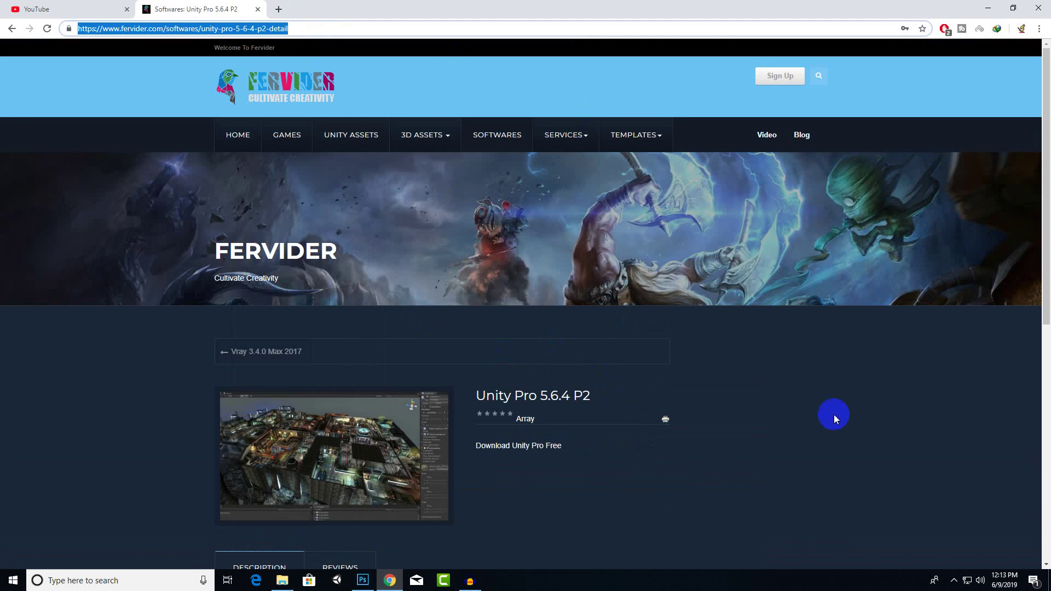
click(841, 415)
scroll(836, 415, down, 5)
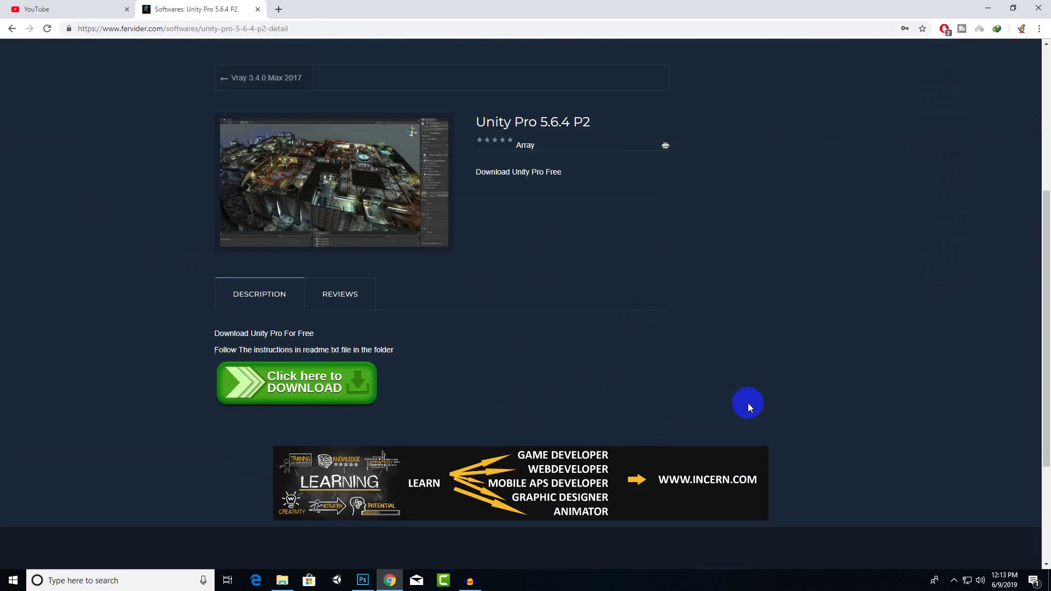
click(298, 390)
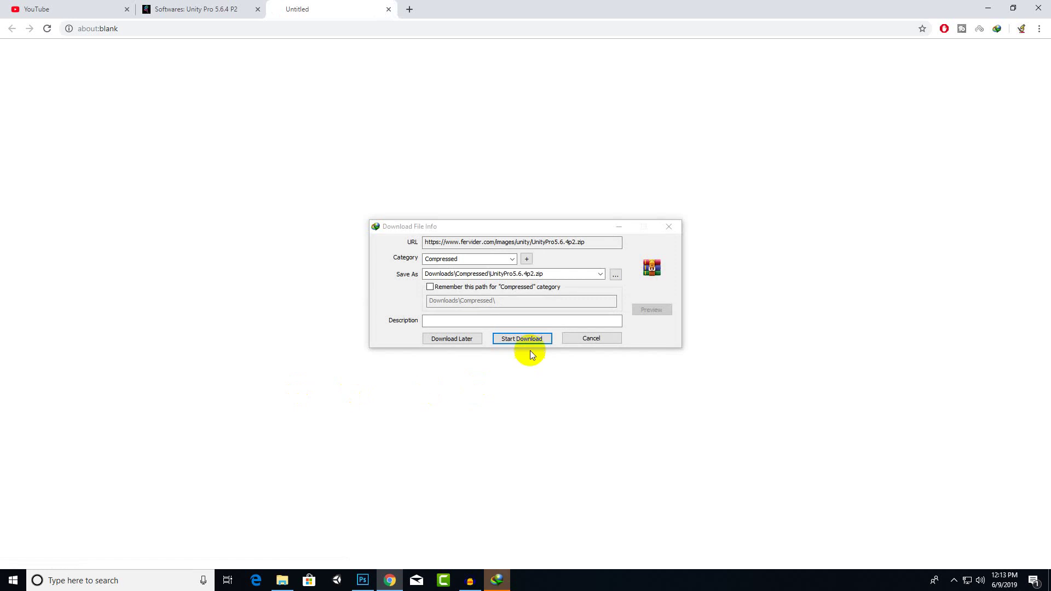
click(528, 339)
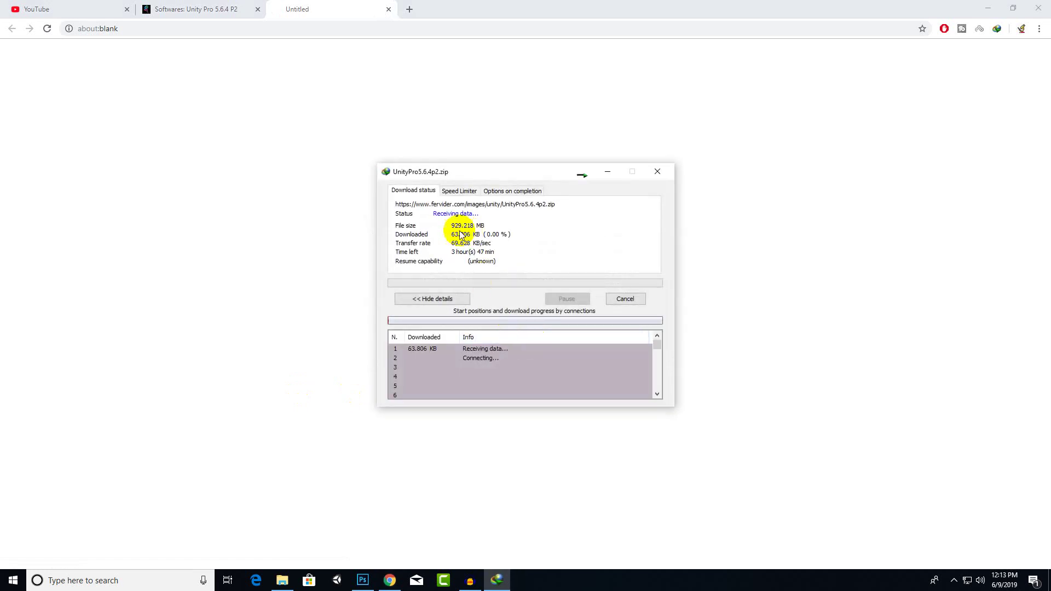
click(492, 226)
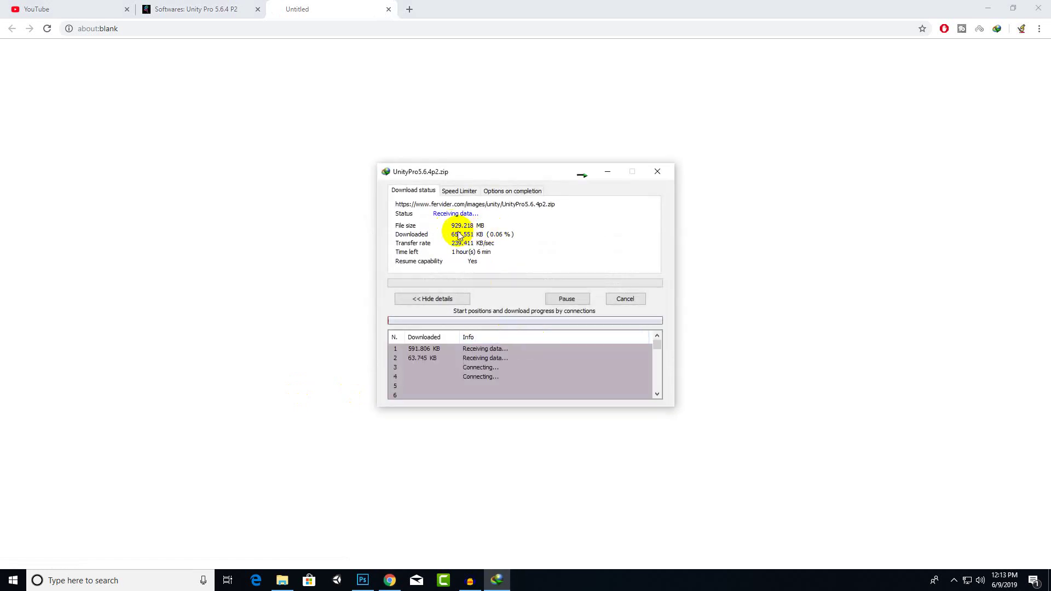
Cancel the UnityPro5.6.4p2.zip download and close the blank browser tab.
click(567, 299)
click(625, 299)
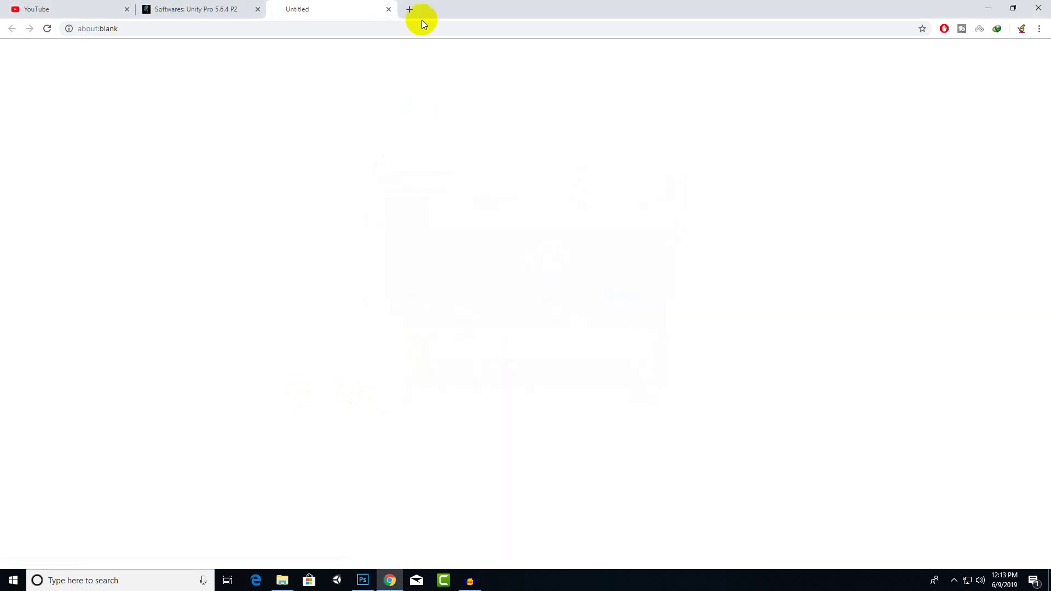
click(389, 10)
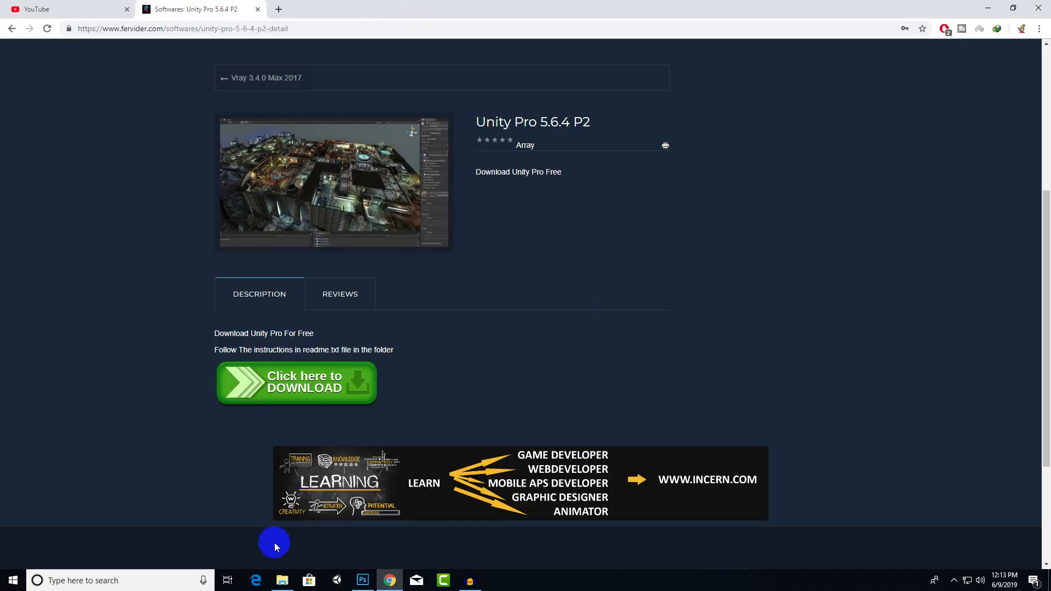
Switch to File Explorer and open the 5.6.4 folder inside E:\softwares\unity.
click(282, 580)
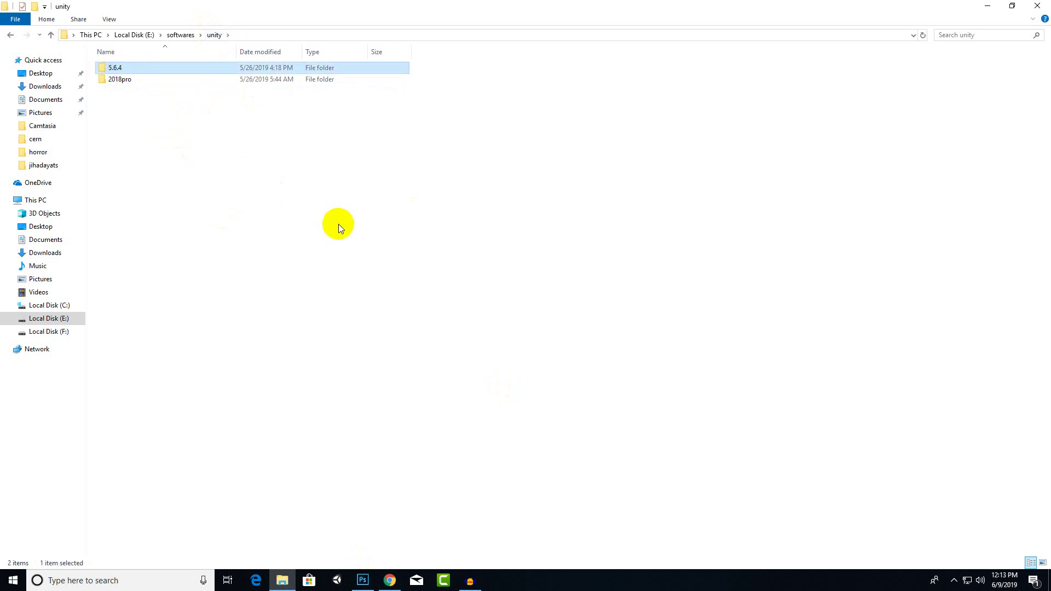
double_click(120, 69)
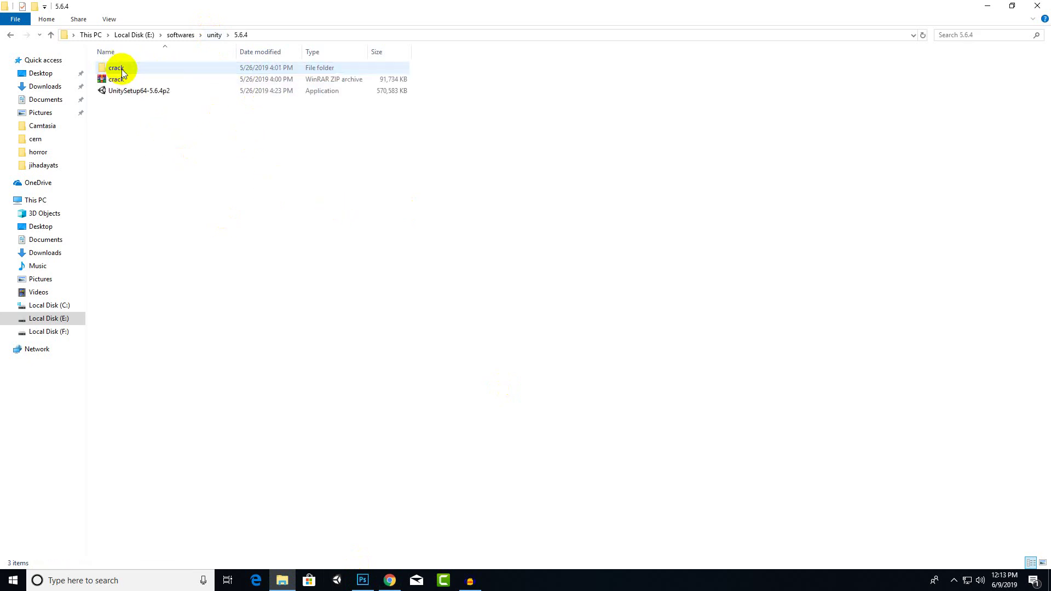
drag(263, 219, 259, 188)
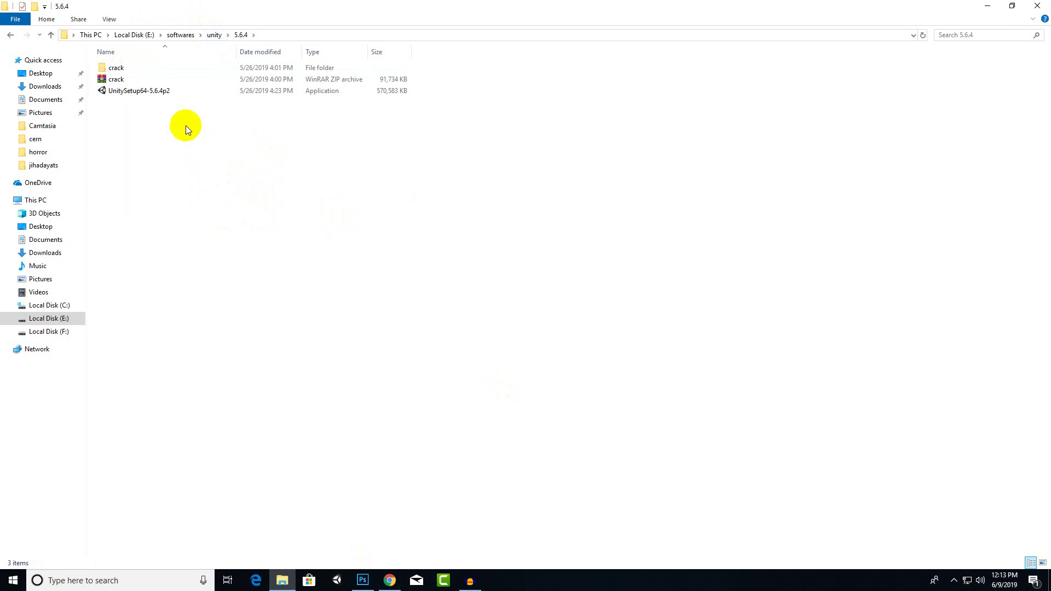
click(155, 90)
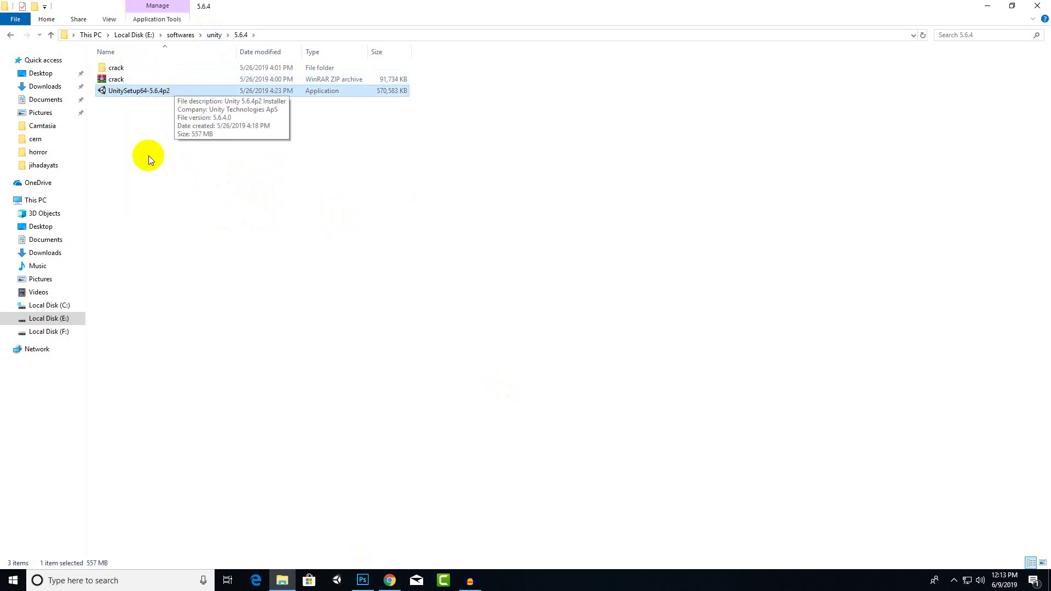
click(103, 114)
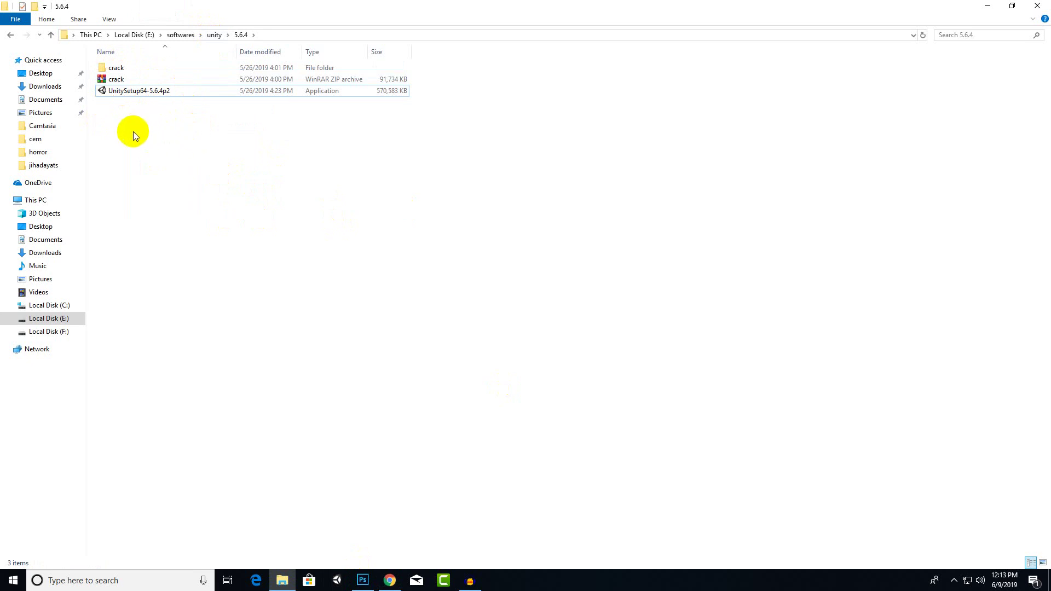
click(146, 90)
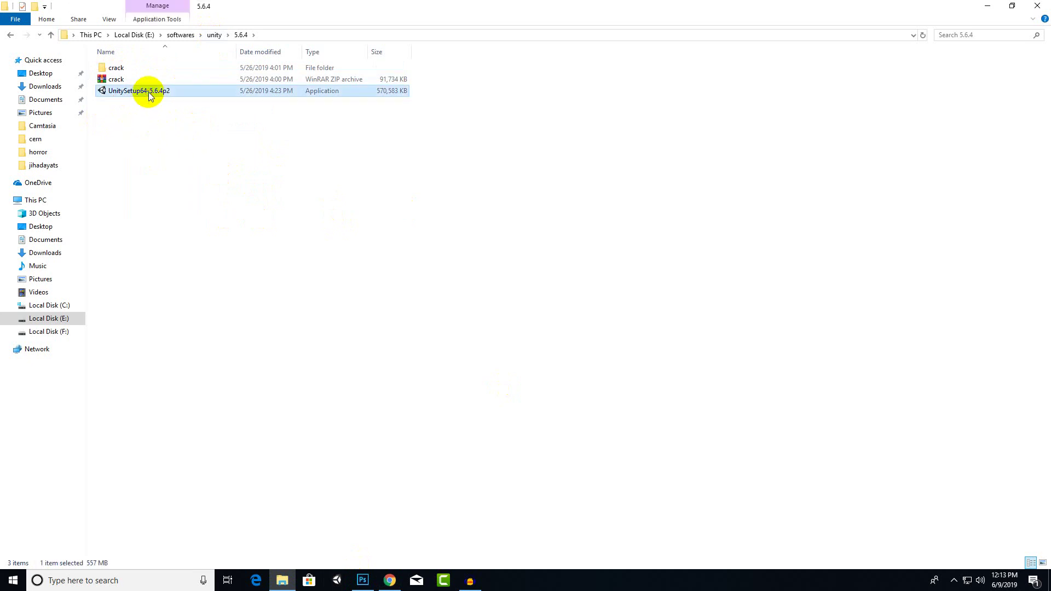
click(173, 137)
click(157, 92)
click(221, 180)
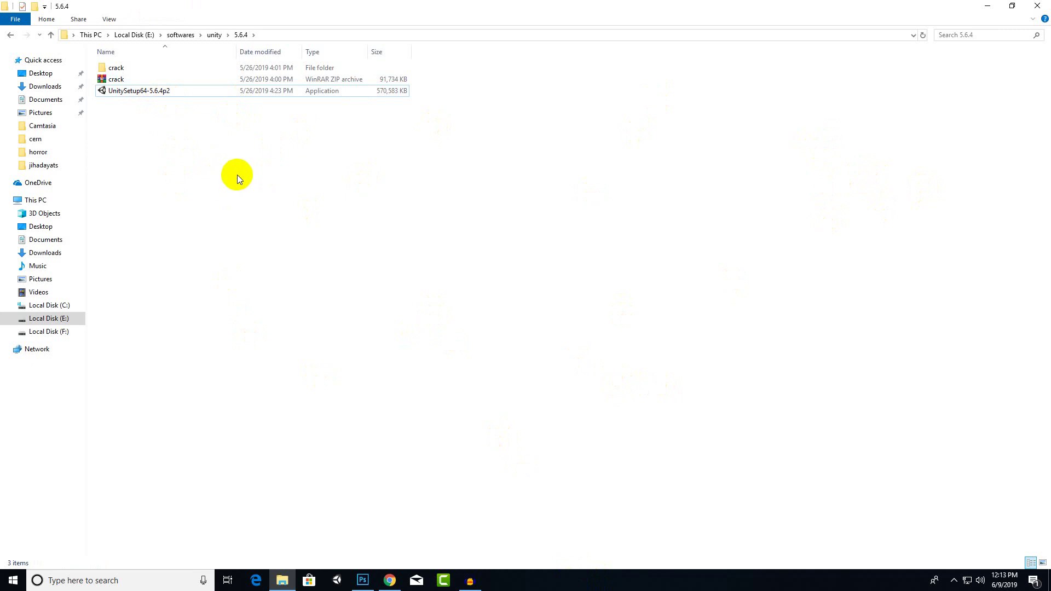
Open the crack folder in 5.6.4 and the crack subfolder nested inside it.
click(109, 66)
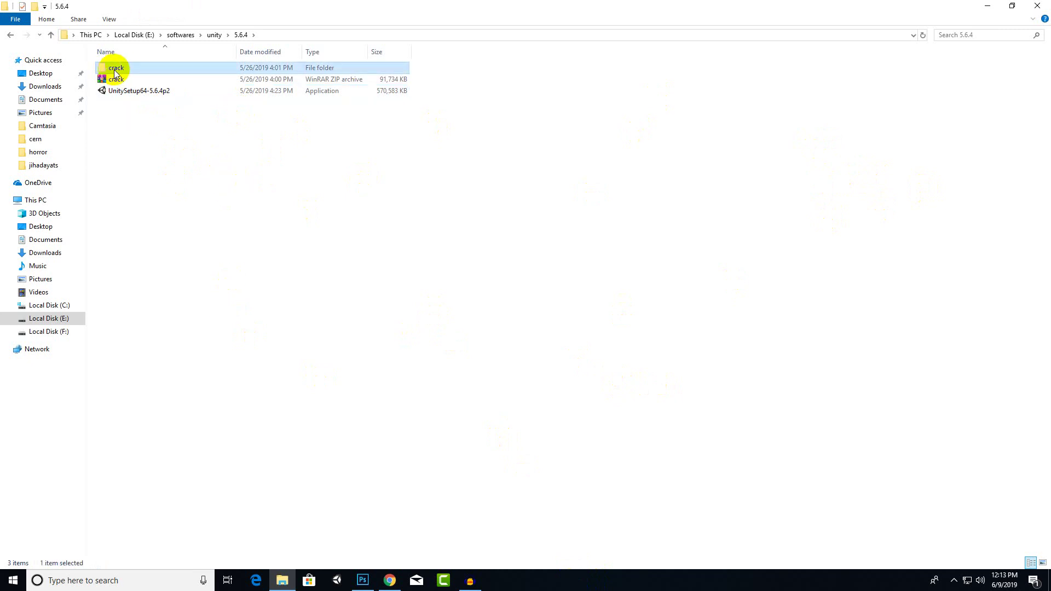
click(159, 66)
double_click(161, 67)
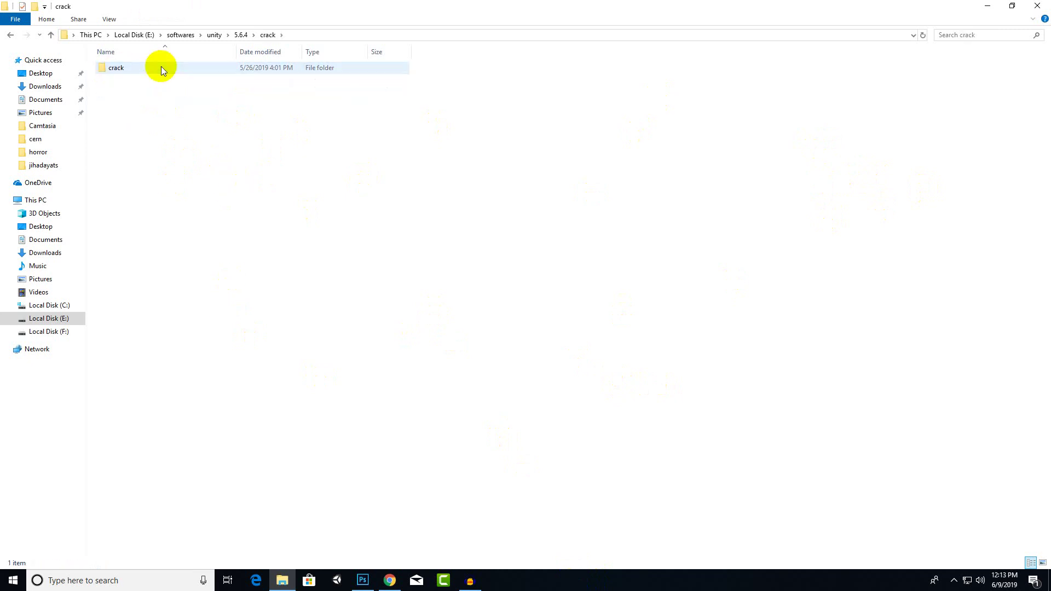
double_click(161, 67)
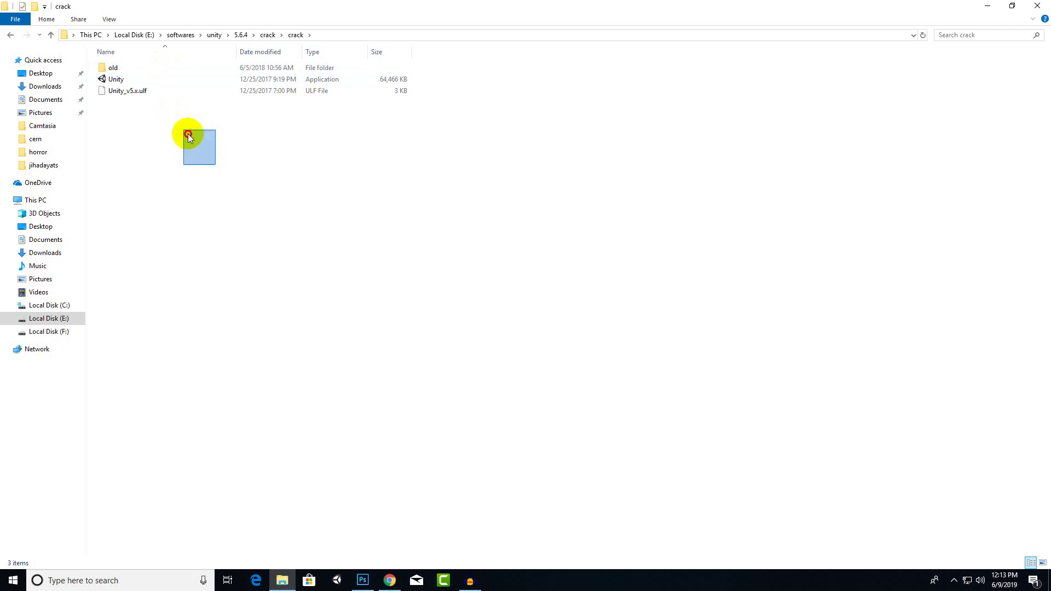
drag(189, 133, 117, 81)
click(187, 156)
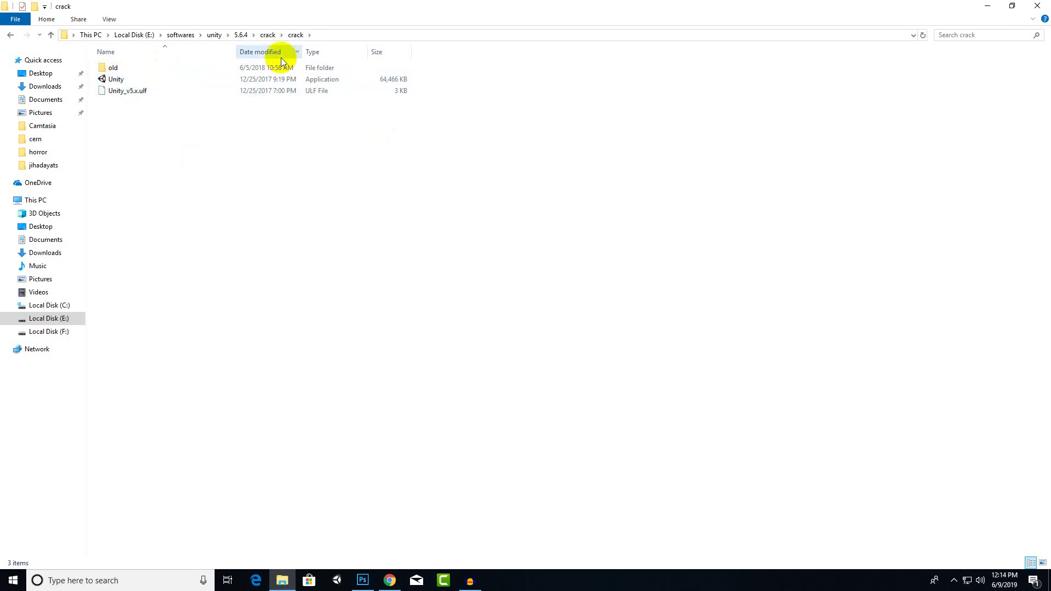
Copy the Unity application file from the inner crack folder.
click(111, 78)
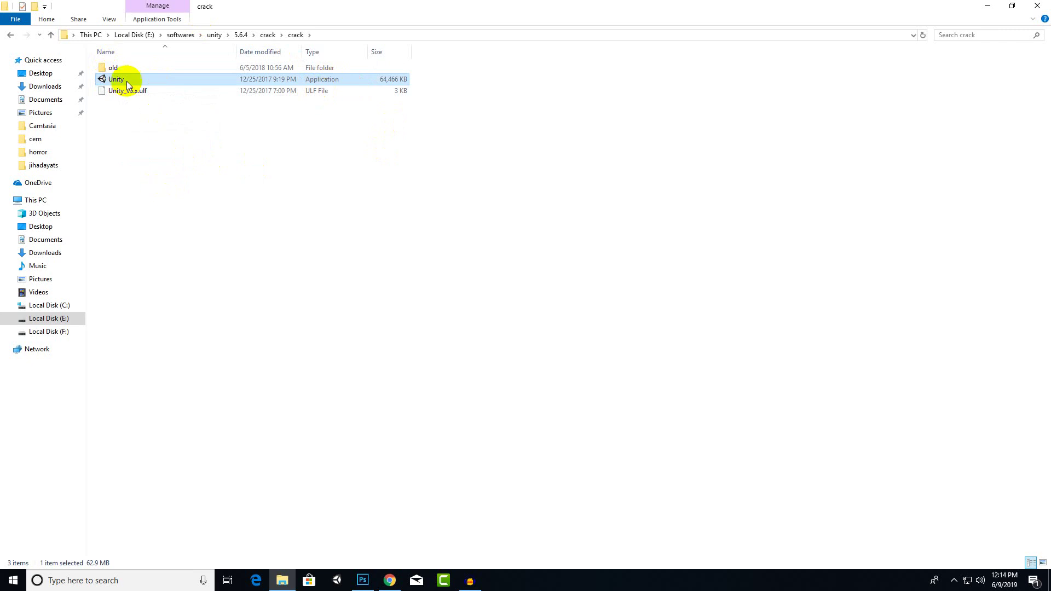
right_click(111, 83)
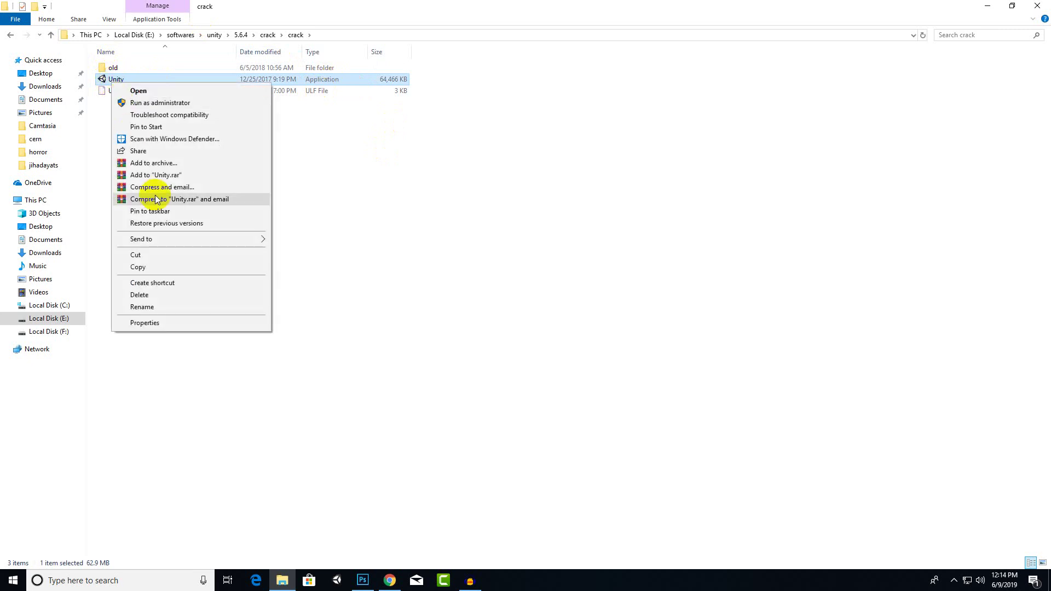
click(174, 265)
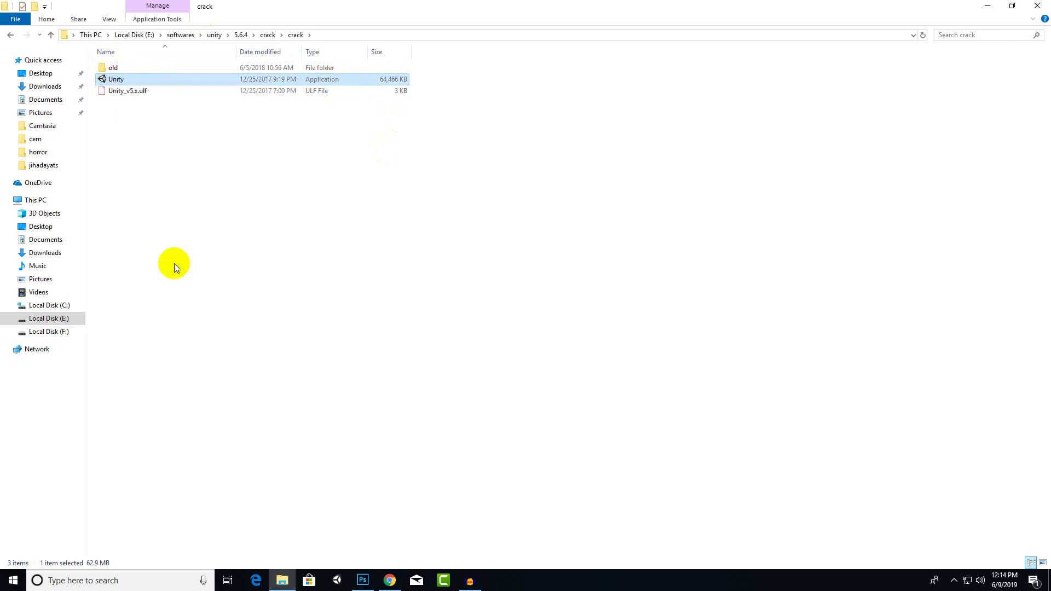
Open Local Disk (C:) in a new window, go to Program Files\Unity\Editor and select the Unity application there.
right_click(63, 305)
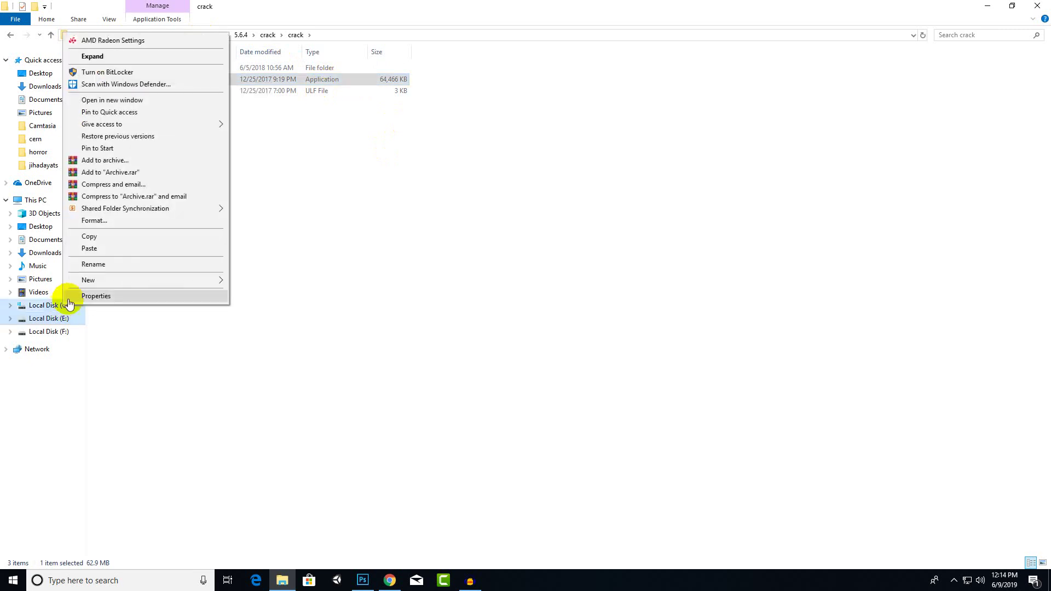
click(113, 97)
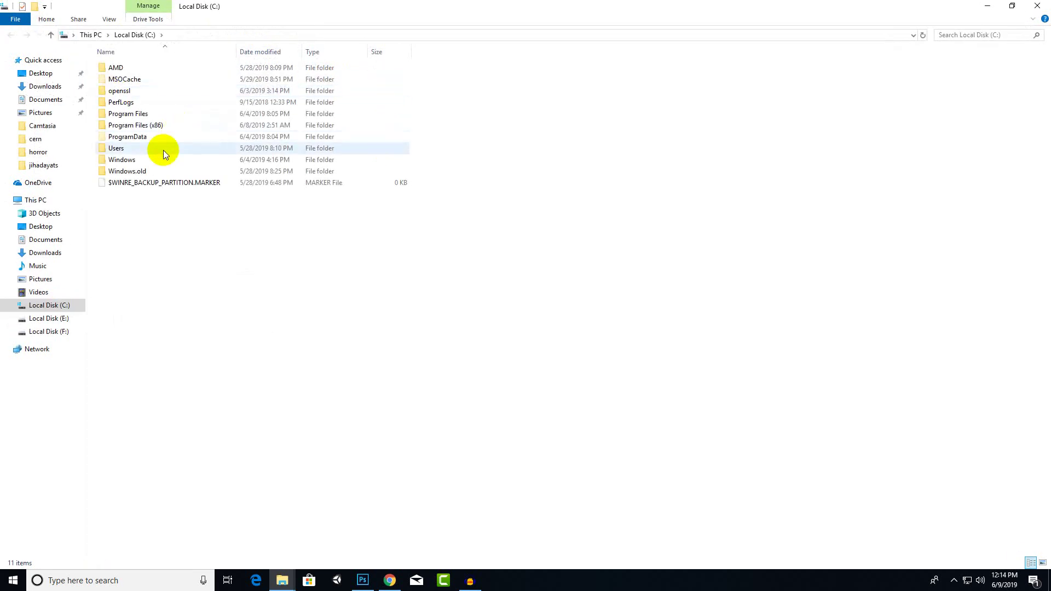
double_click(117, 113)
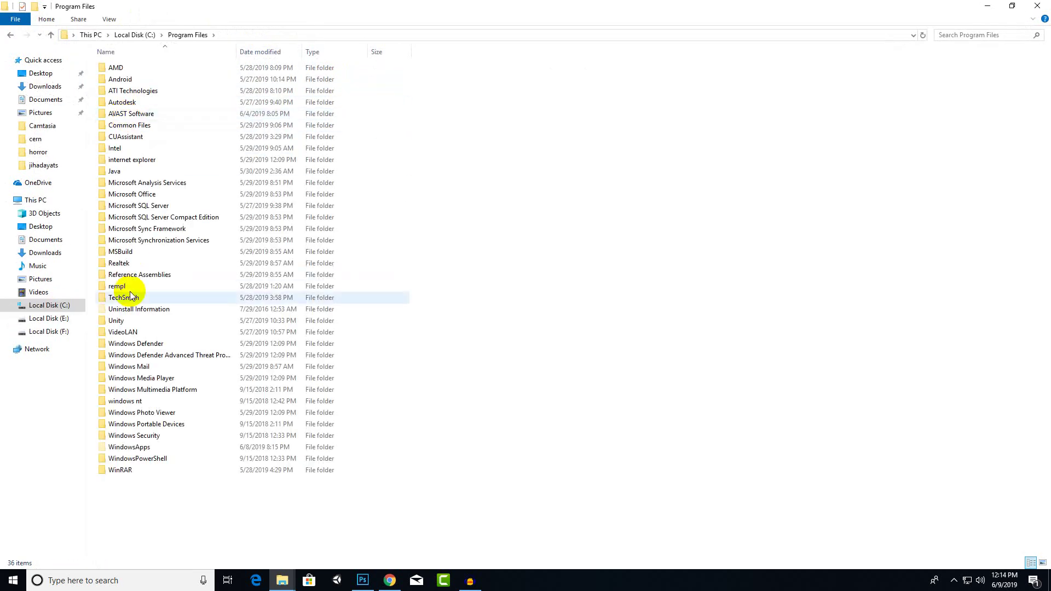
double_click(117, 320)
double_click(117, 68)
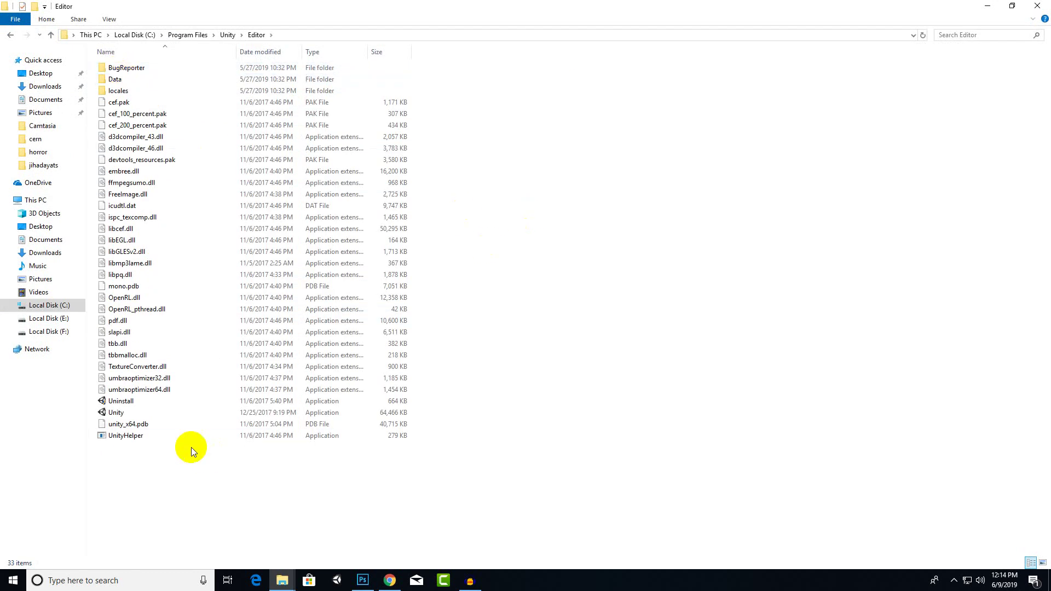
click(132, 415)
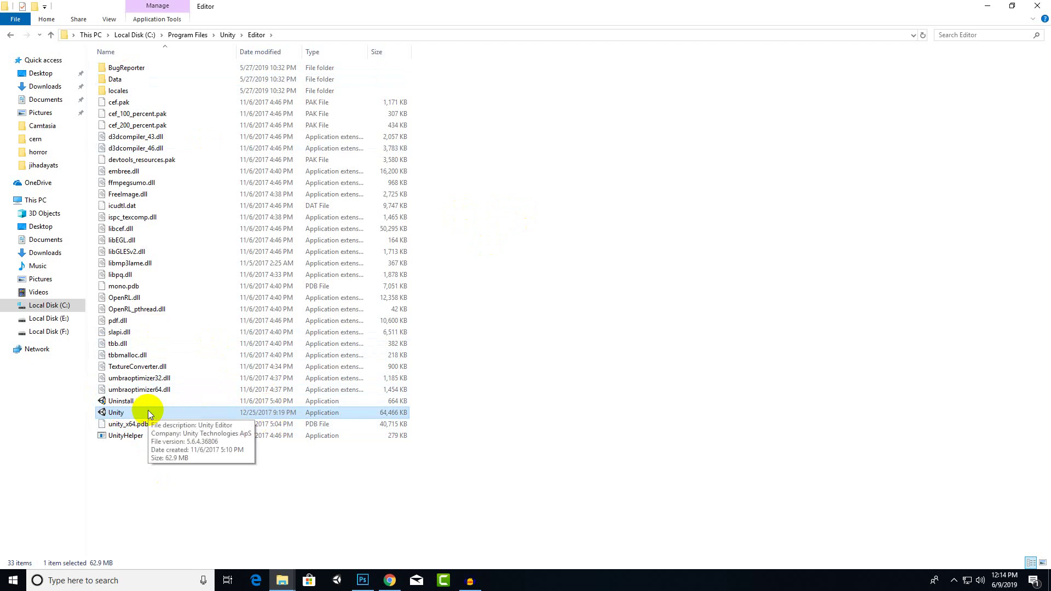
Switch to the crack folder window and copy the Unity_v5.x.ulf file.
mouse_move(282, 580)
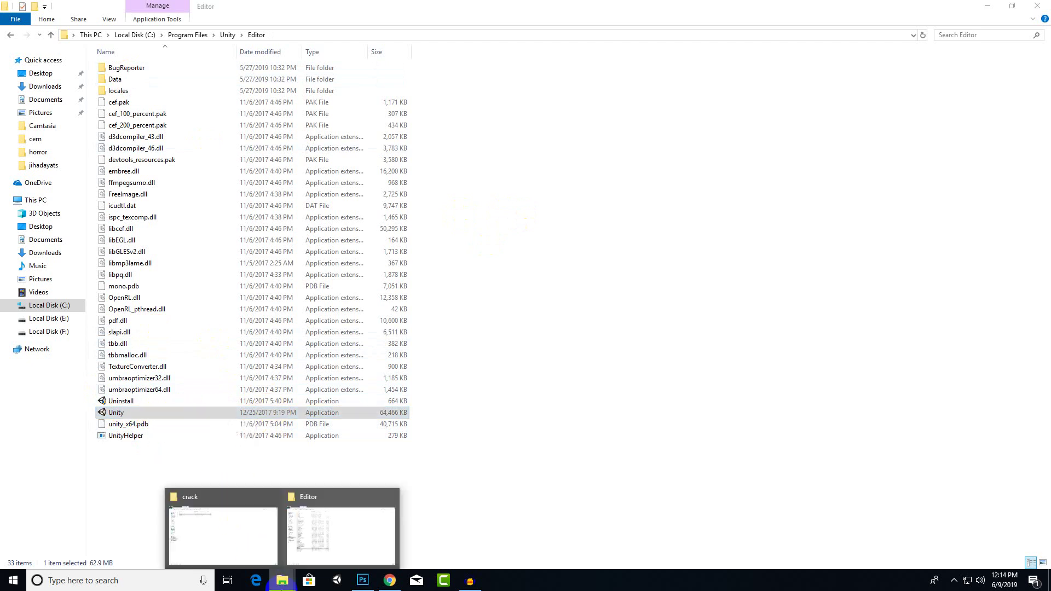
click(250, 555)
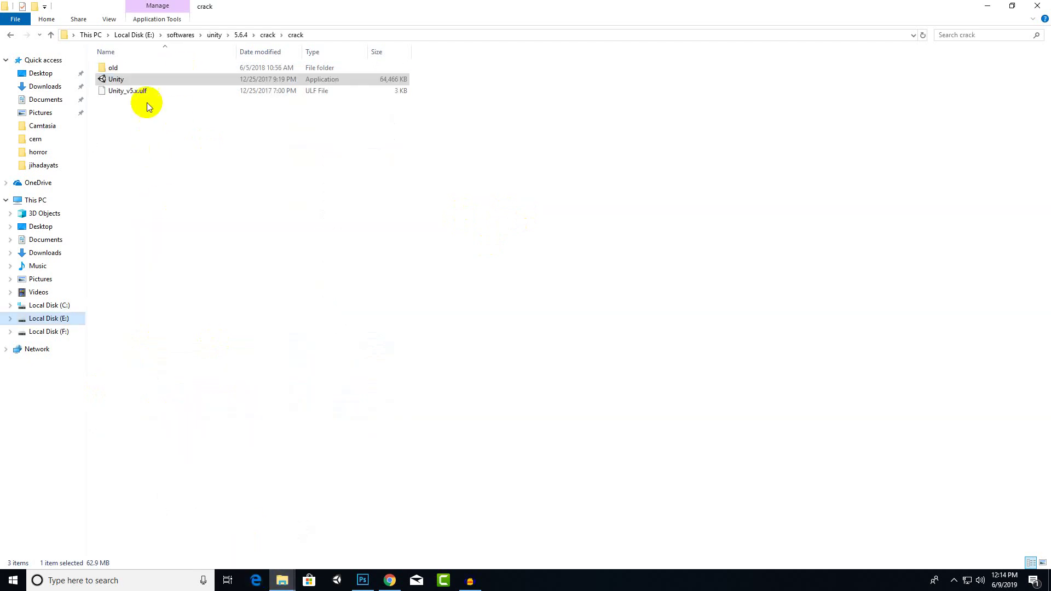
click(204, 176)
click(117, 80)
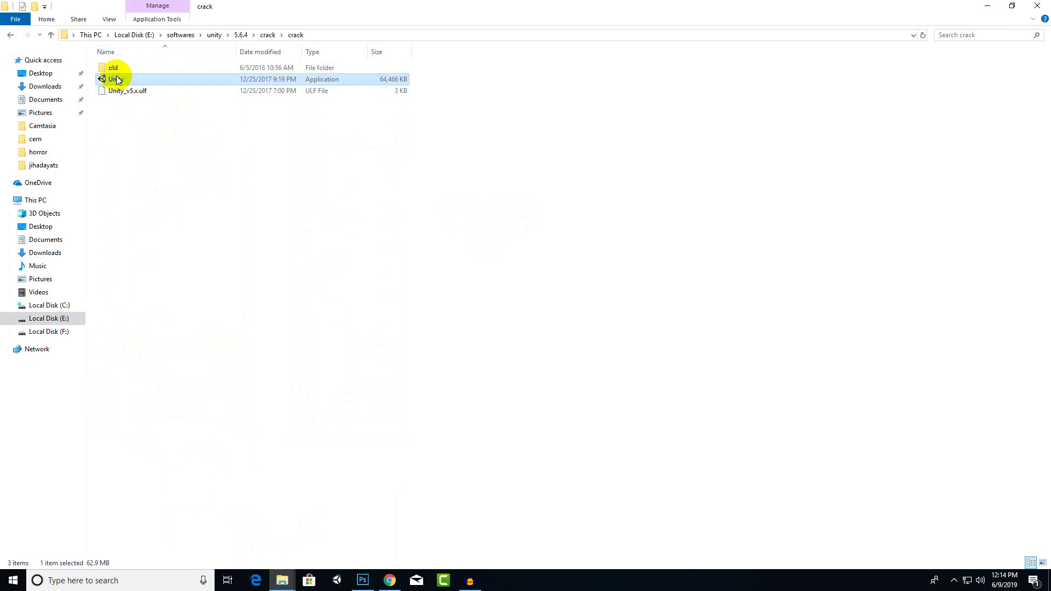
click(245, 176)
click(144, 92)
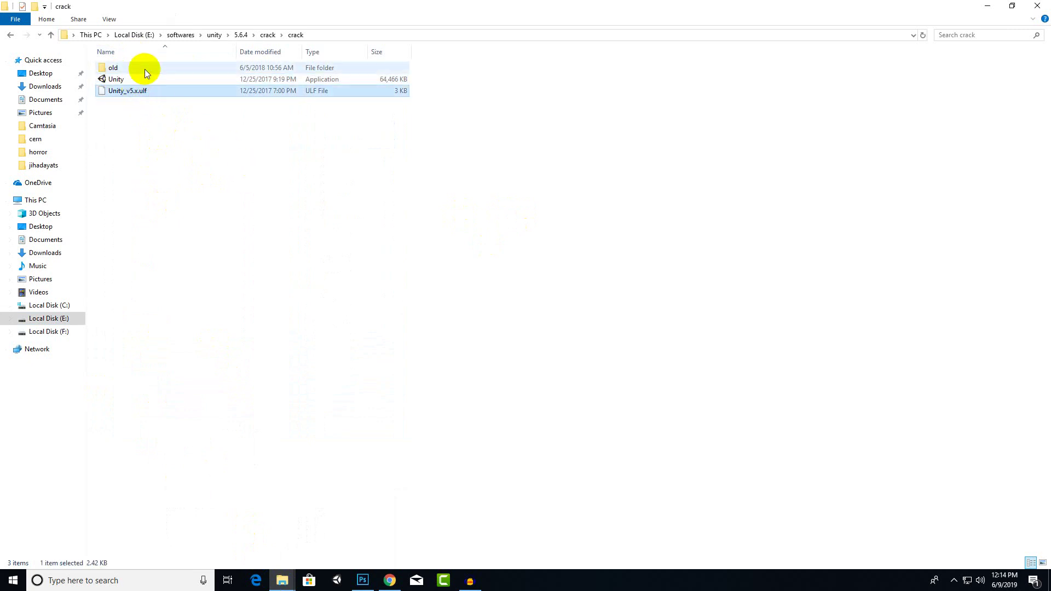
right_click(138, 95)
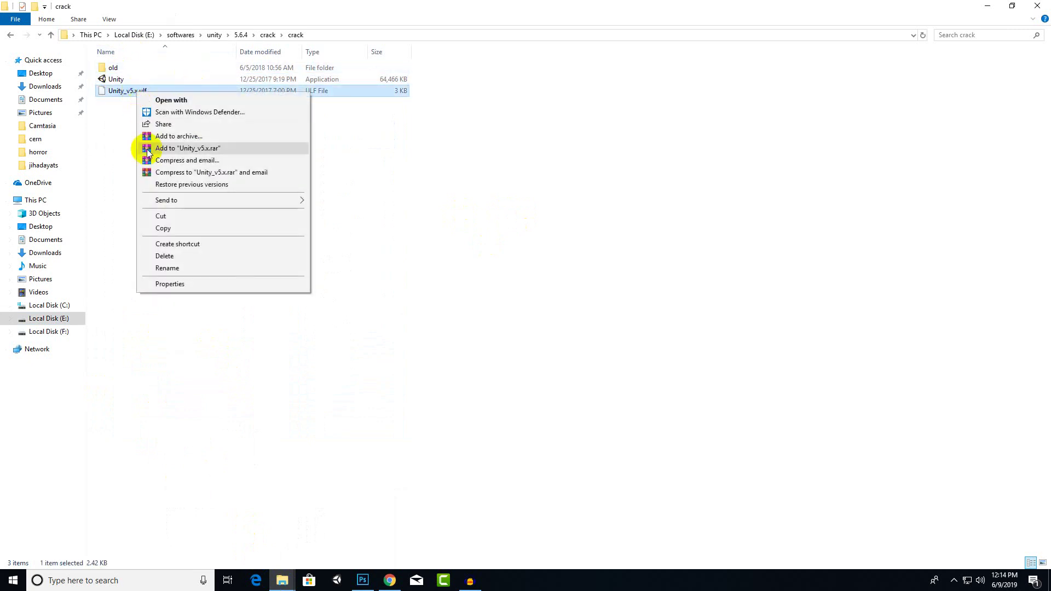
click(172, 230)
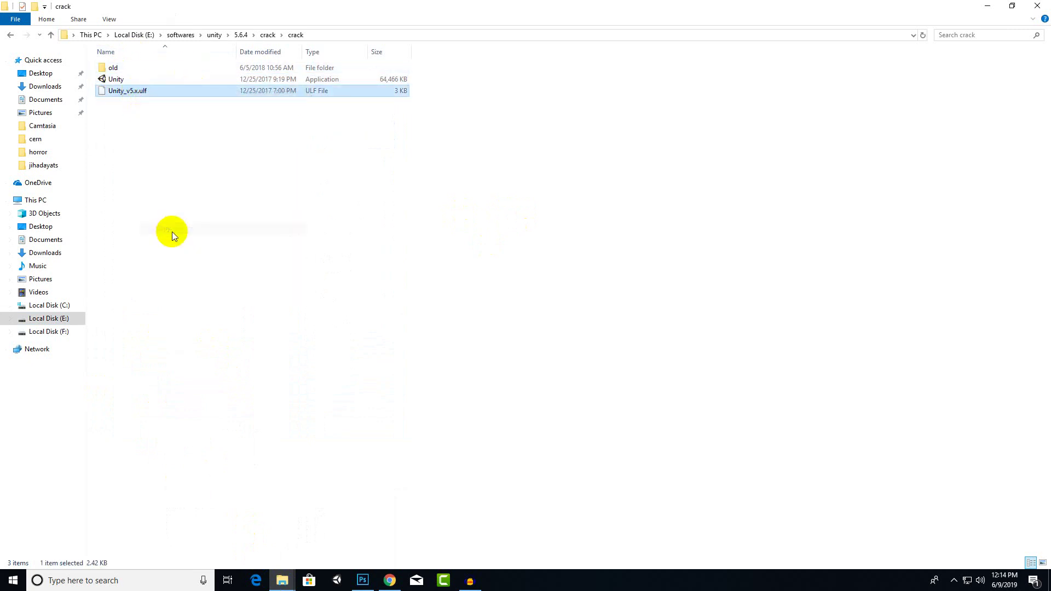
Return to the Editor folder window, go up to Local Disk (C:) and select the ProgramData folder.
click(282, 579)
click(317, 531)
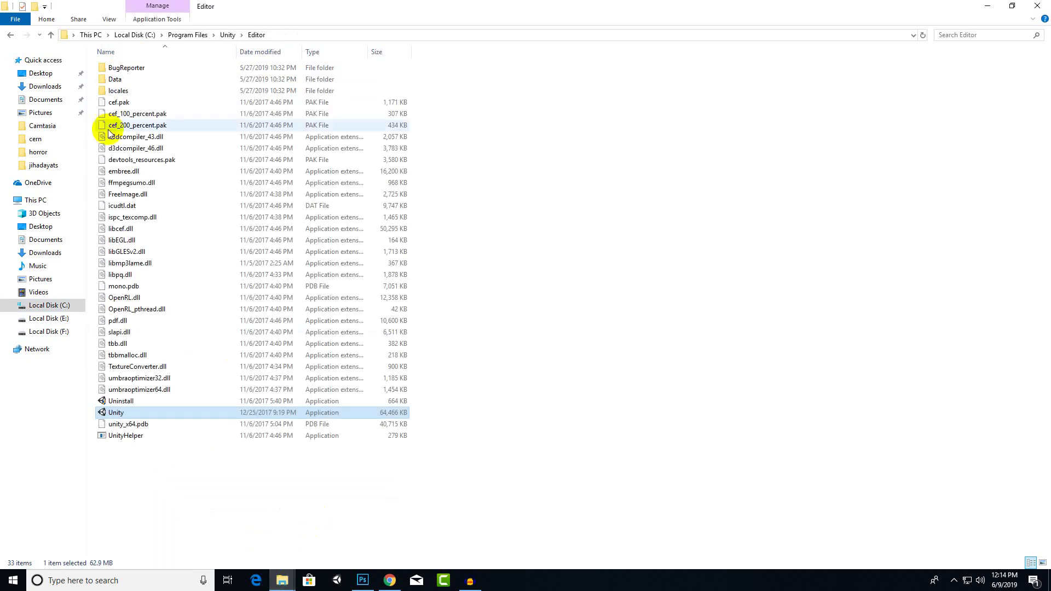
click(144, 35)
click(198, 272)
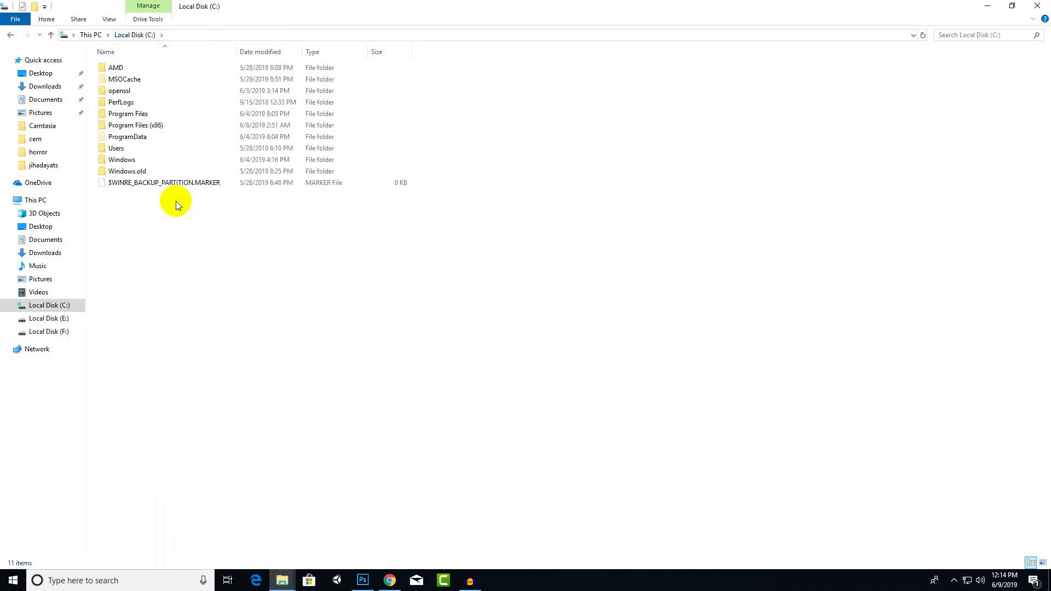
click(130, 138)
click(205, 283)
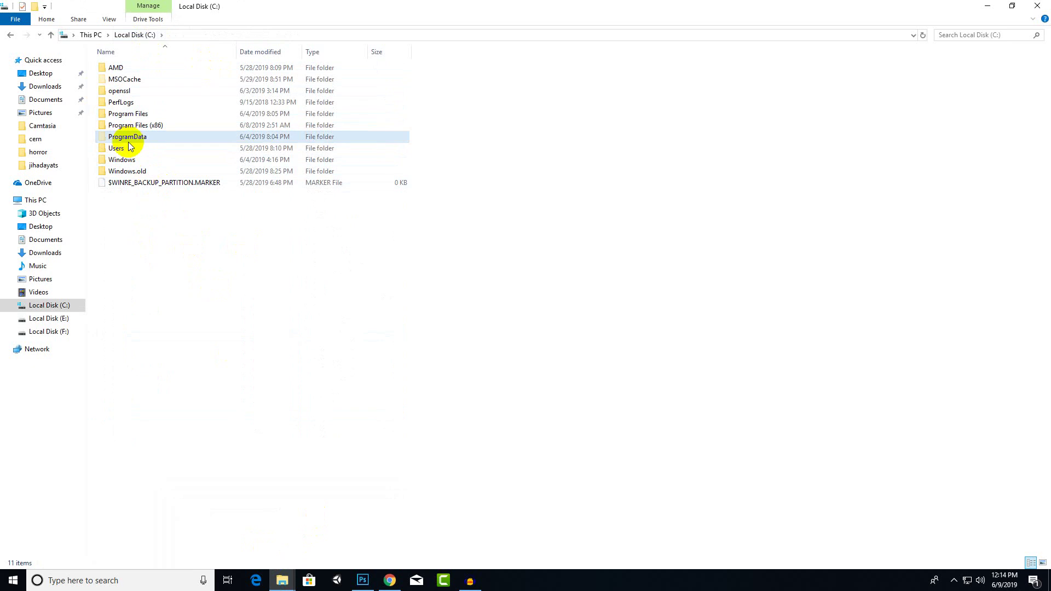
click(125, 137)
click(212, 268)
click(148, 136)
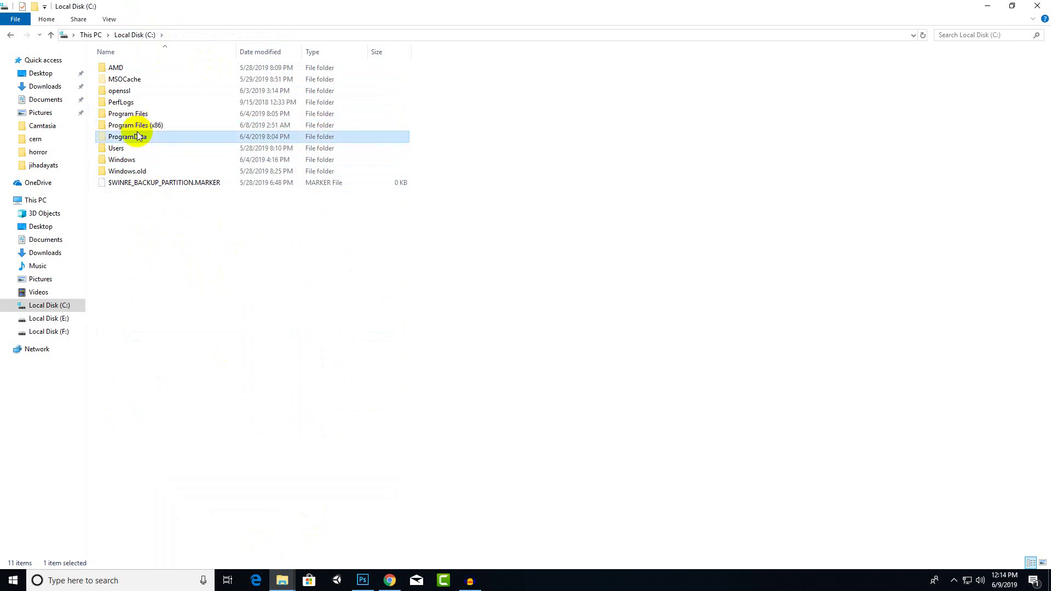
Turn the display of hidden items off and back on in Local Disk (C:).
click(108, 19)
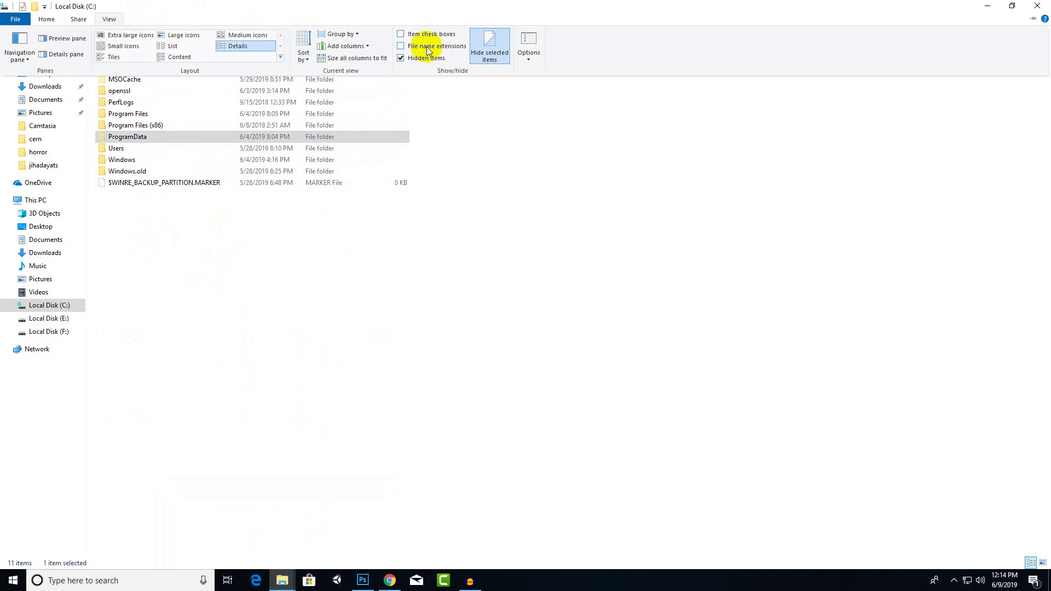
click(402, 58)
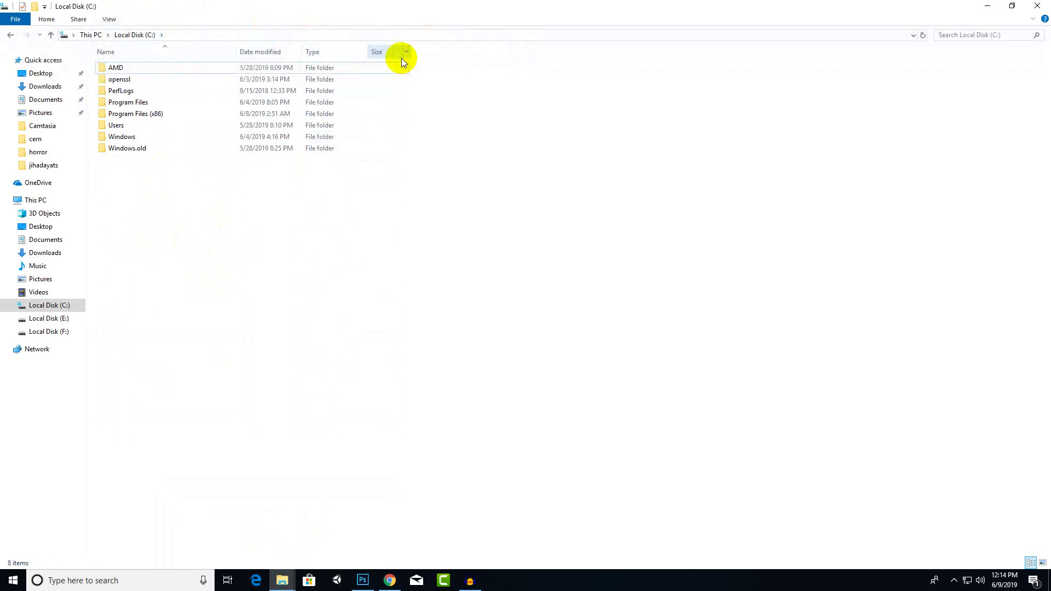
click(107, 17)
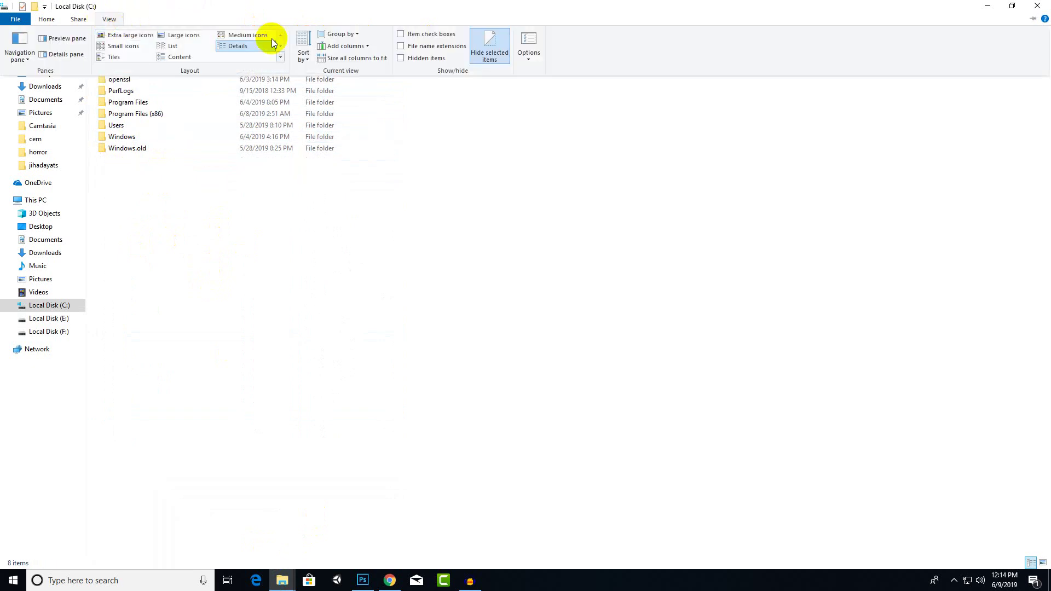
click(401, 58)
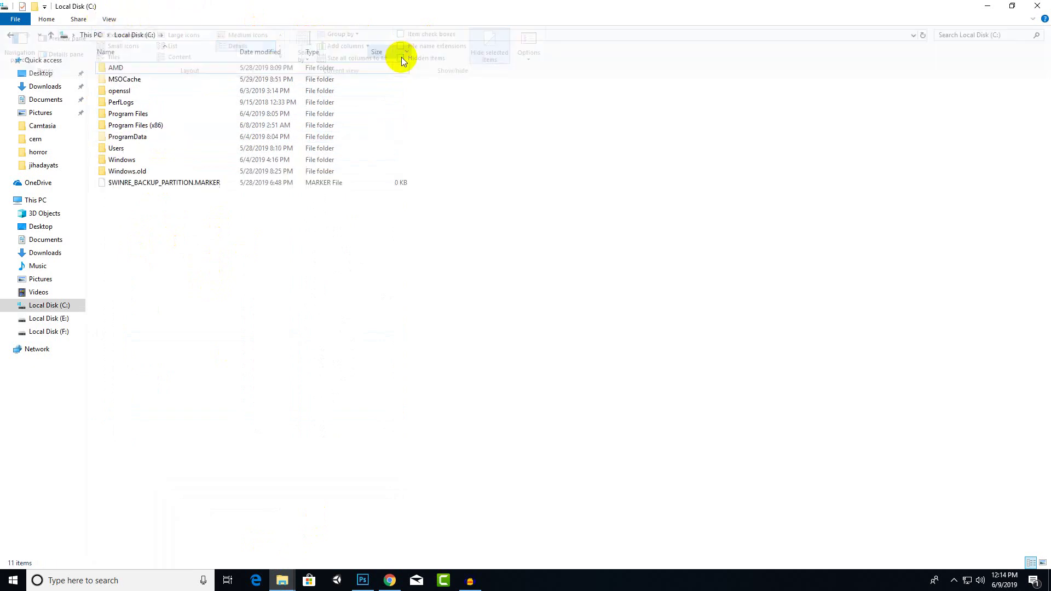
Open the ProgramData folder and the Unity folder inside it.
click(126, 139)
double_click(126, 139)
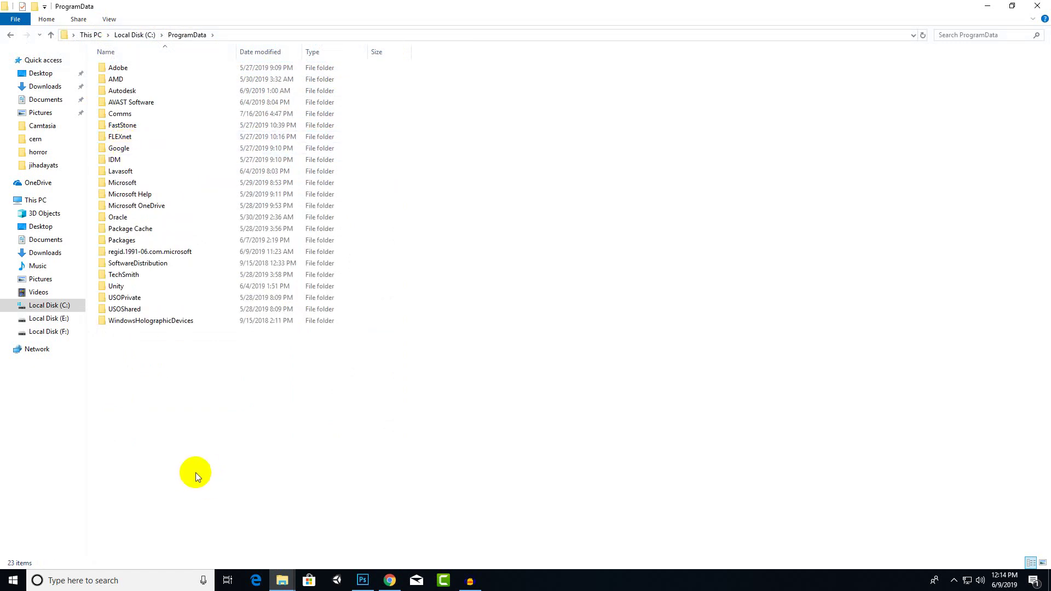
click(119, 287)
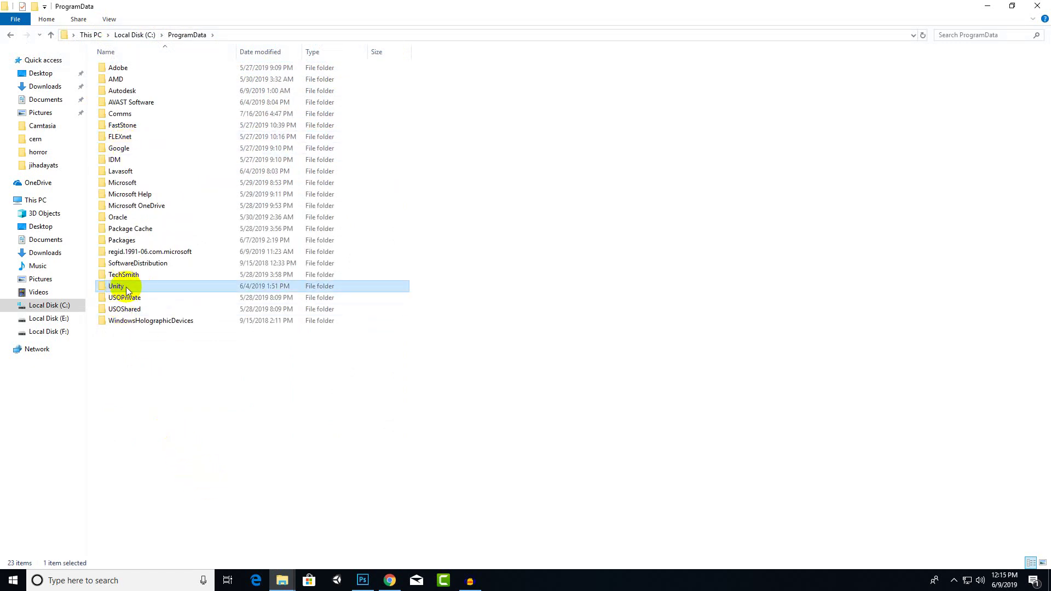
click(163, 438)
double_click(118, 290)
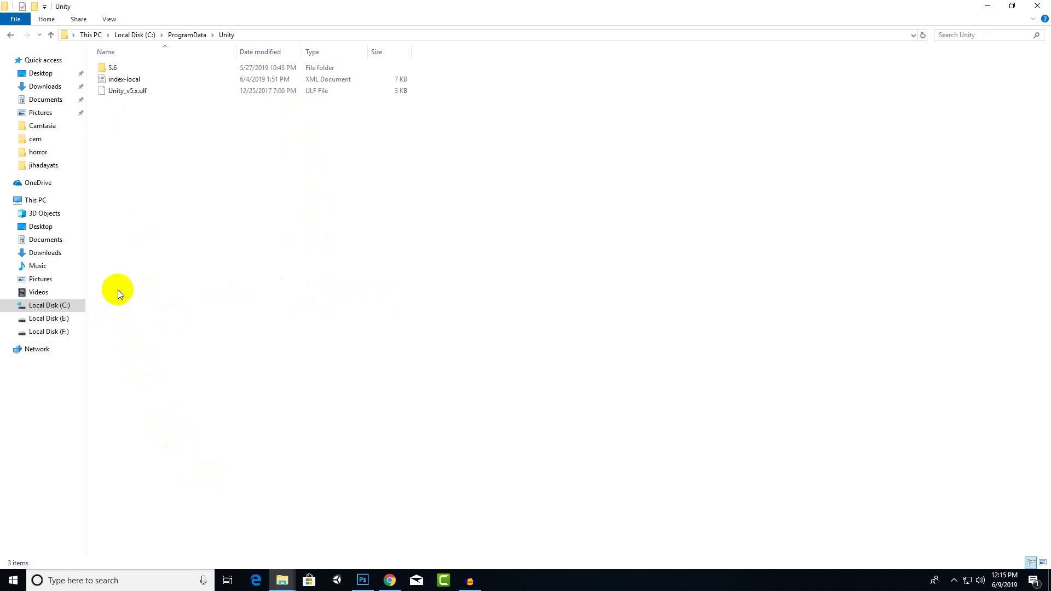
Go back up to ProgramData and reopen its Unity folder.
click(202, 35)
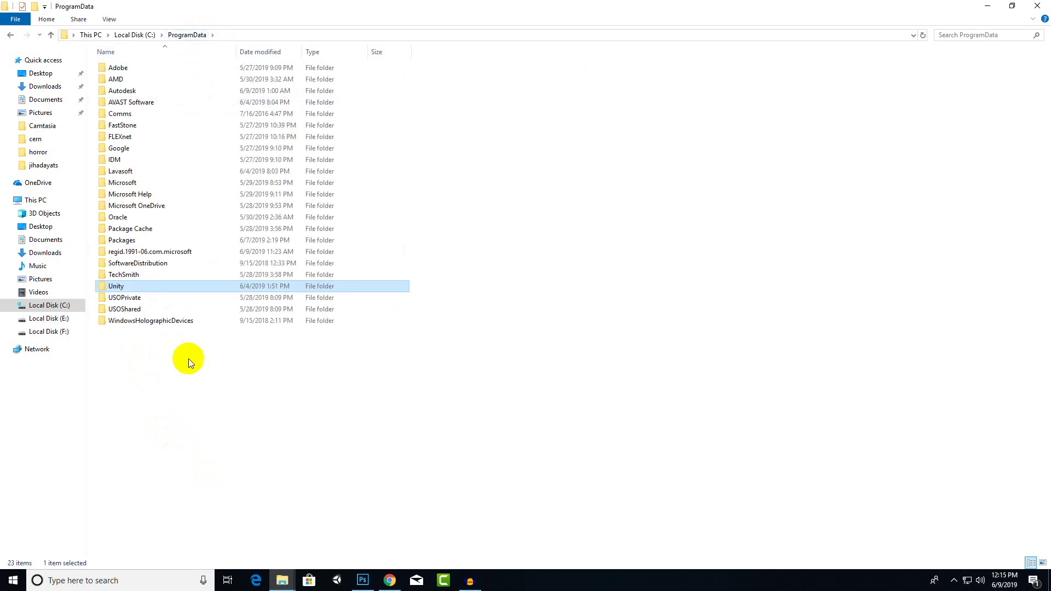
right_click(191, 382)
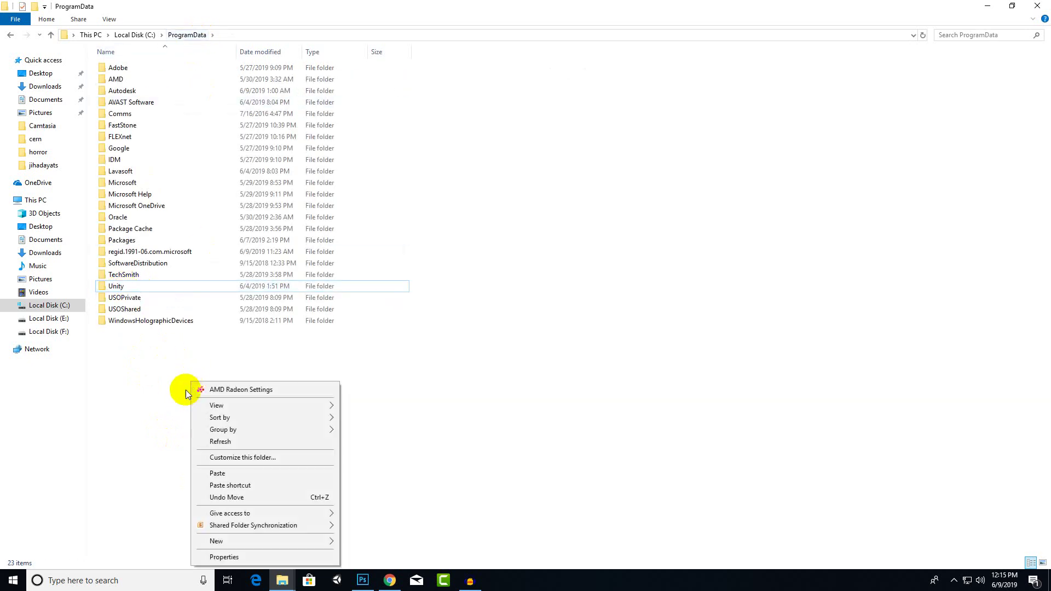
click(151, 441)
click(120, 290)
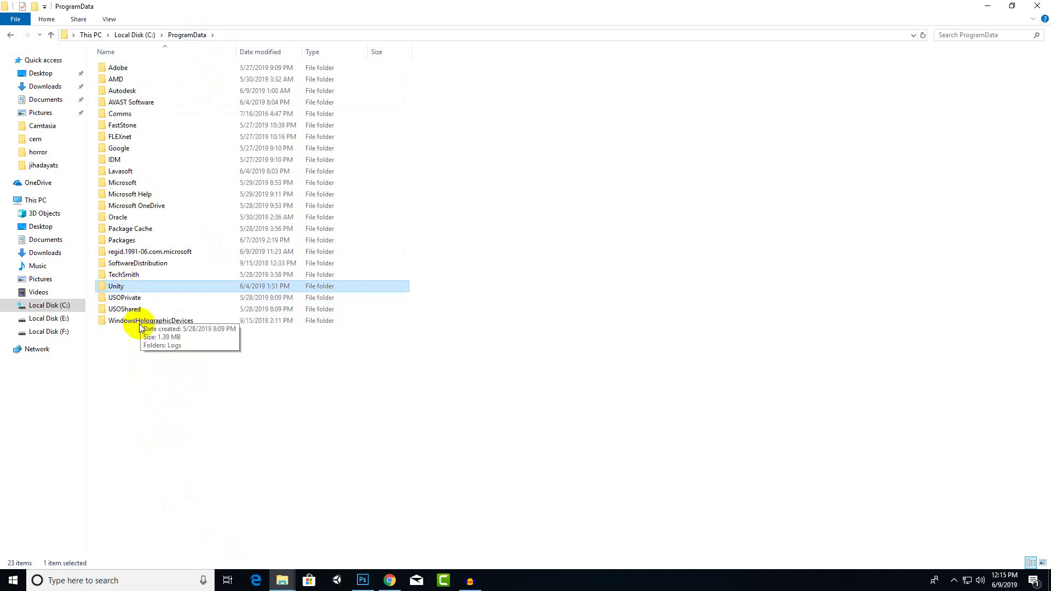
double_click(123, 288)
Check the paste option and the existing Unity_v5.x.ulf file in the ProgramData\Unity folder.
right_click(216, 200)
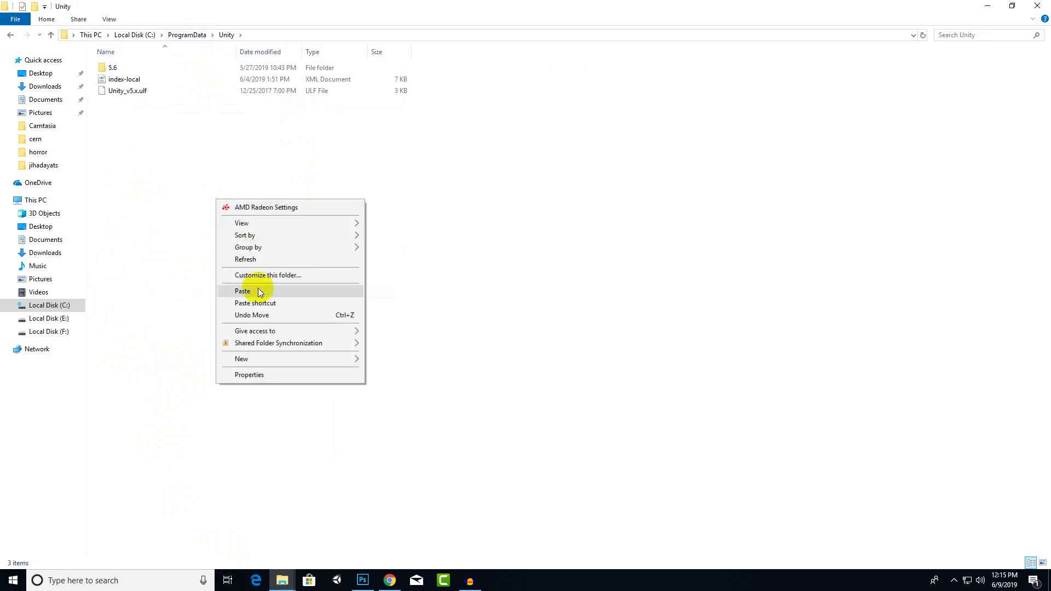
click(141, 91)
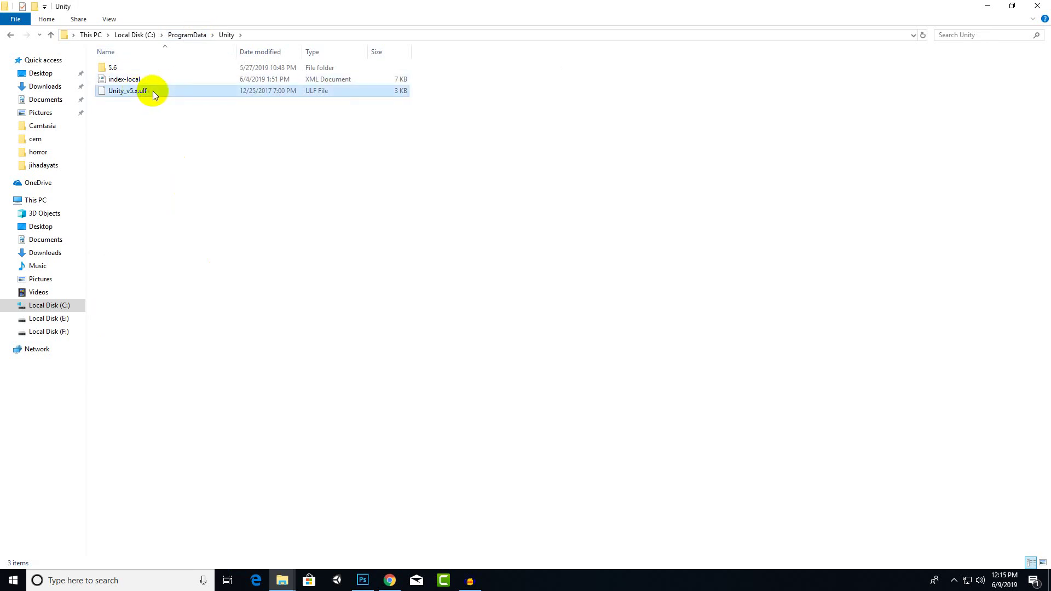
click(139, 156)
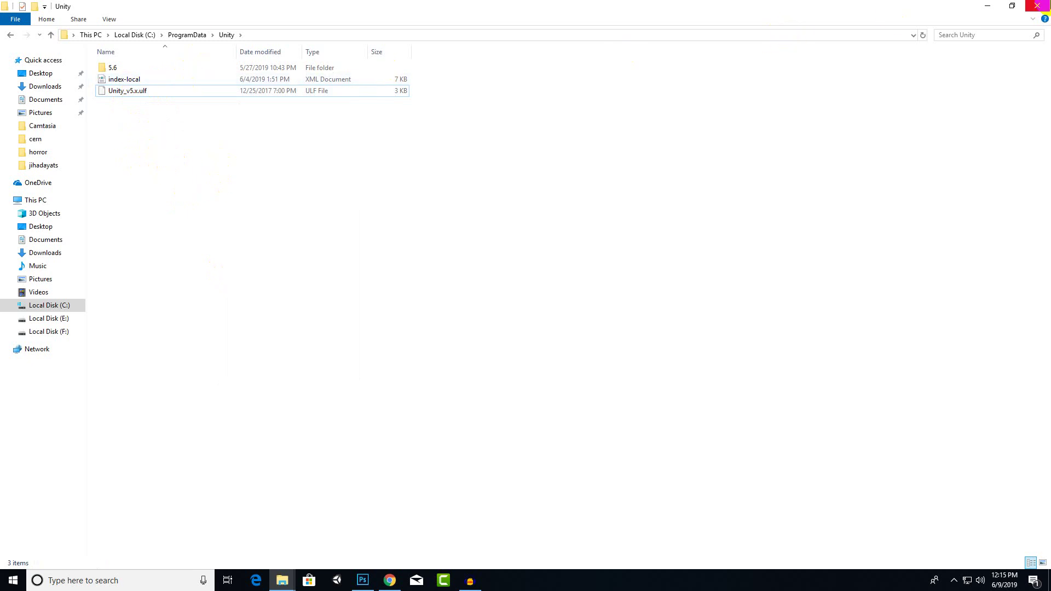
Close both File Explorer windows, the ProgramData\Unity one and the crack one.
click(1045, 8)
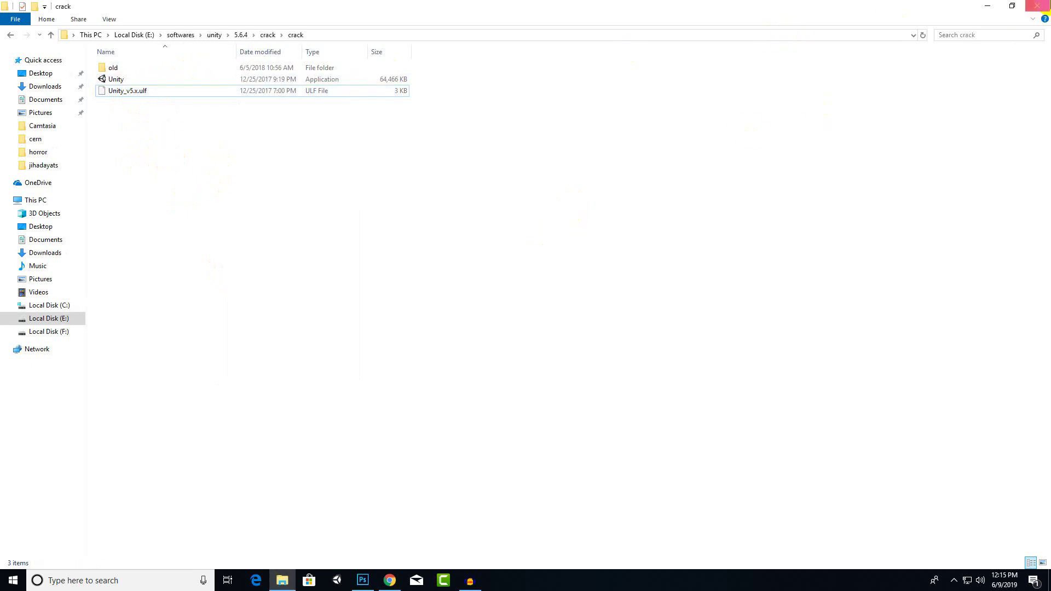
click(1042, 8)
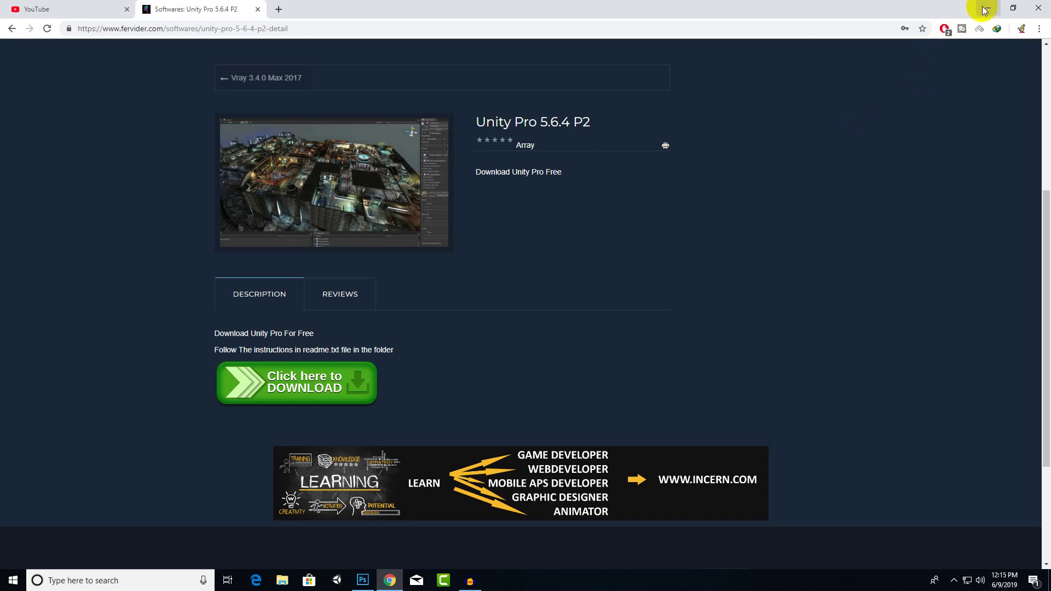
right_click(688, 5)
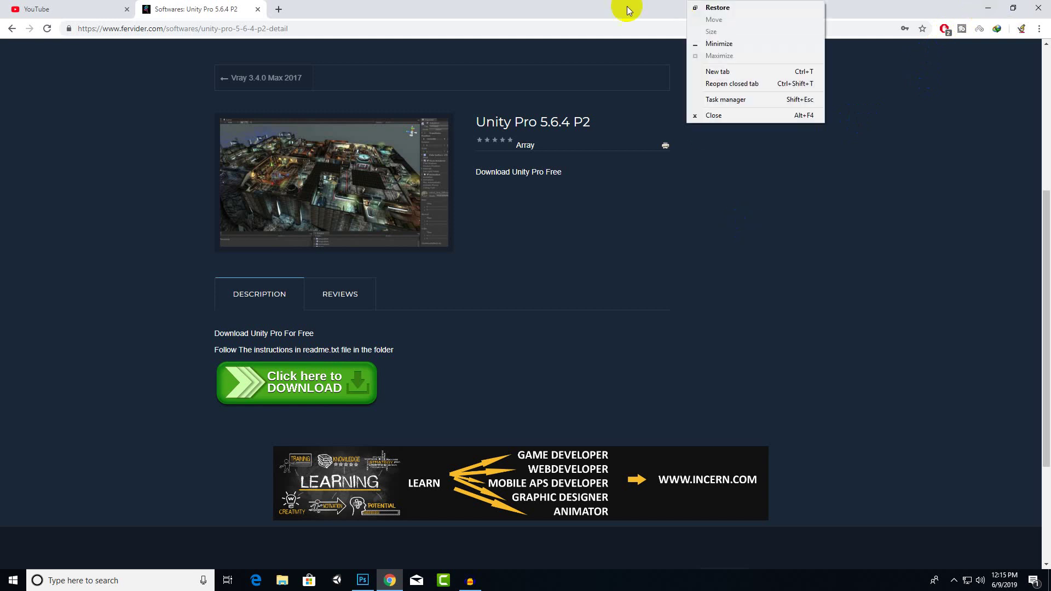
click(627, 10)
scroll(807, 254, up, 4)
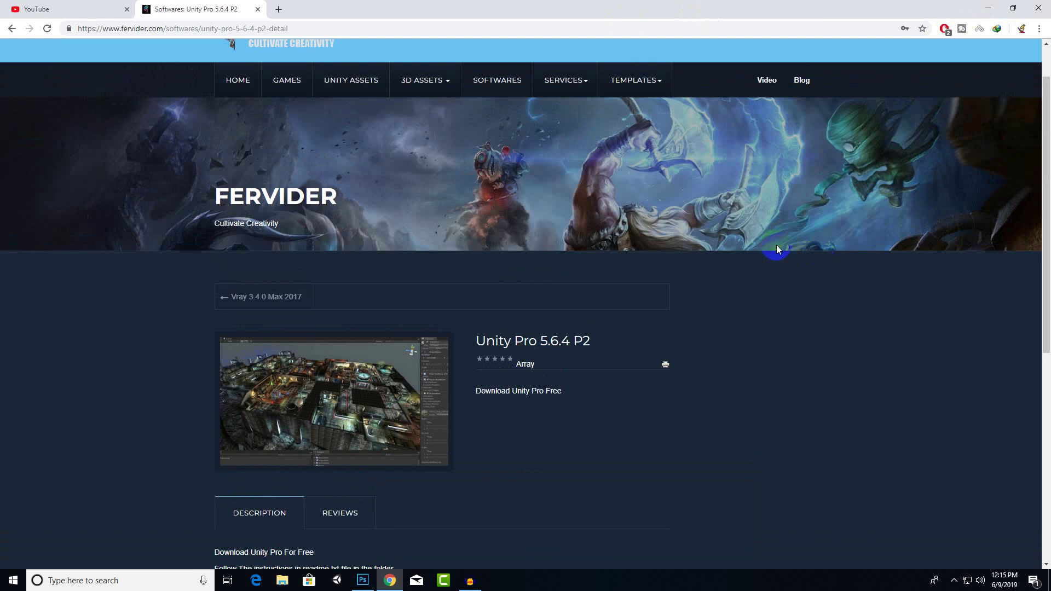
scroll(621, 295, down, 2)
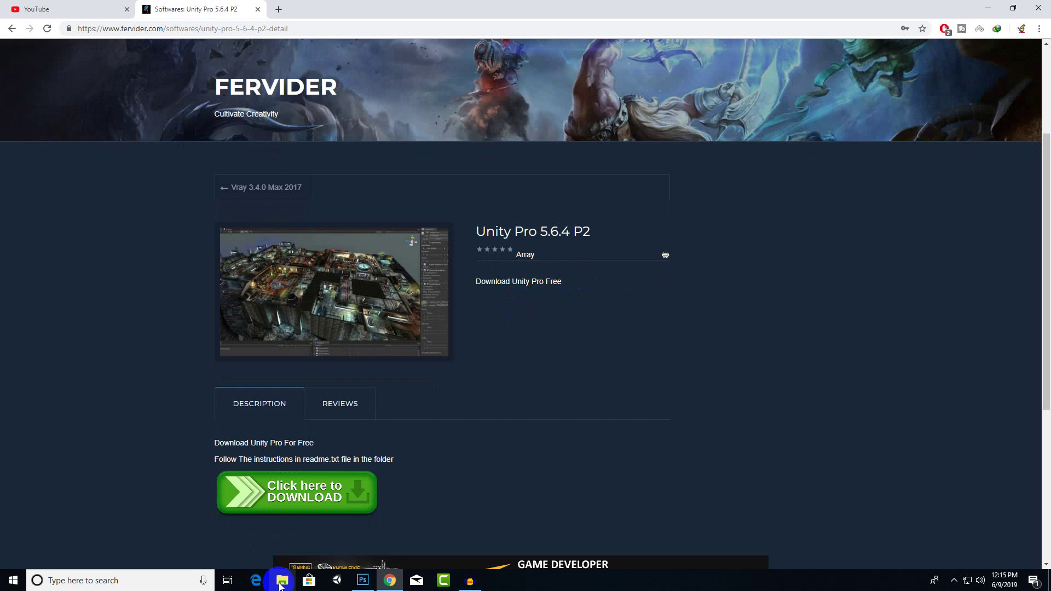
right_click(647, 6)
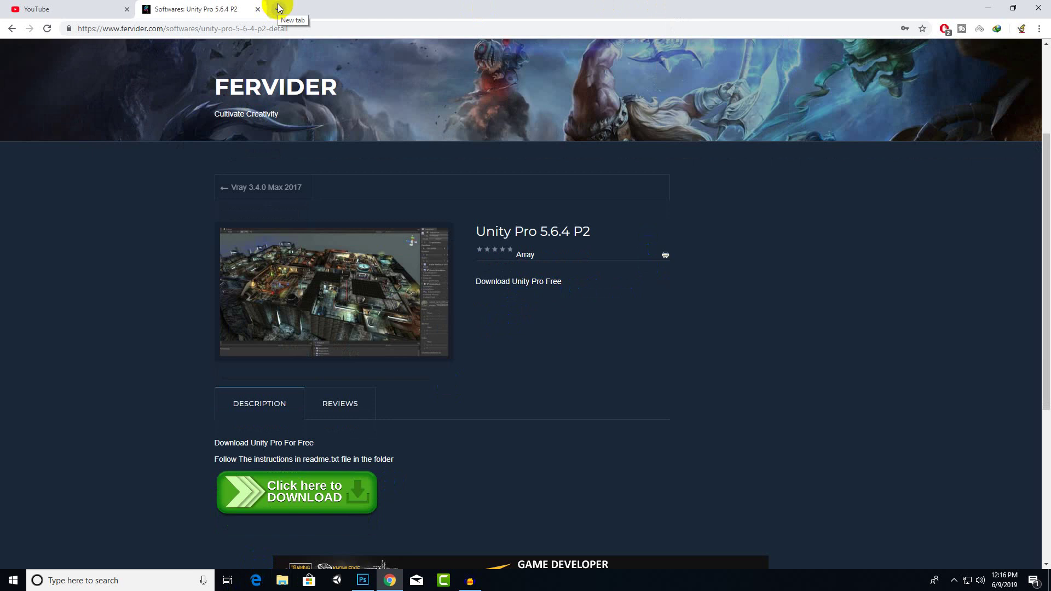
right_click(364, 7)
click(345, 8)
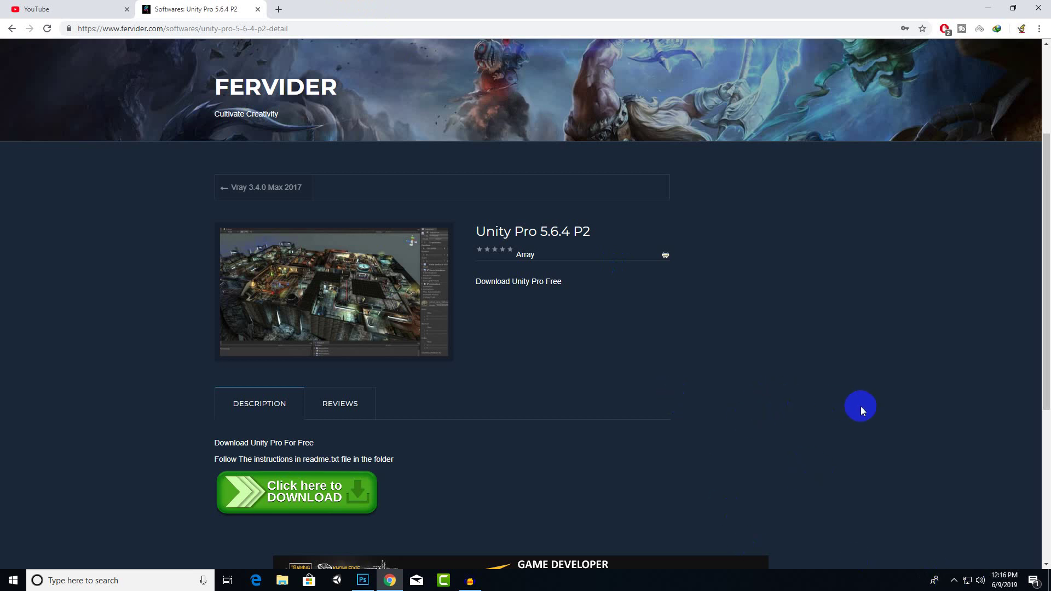
click(955, 582)
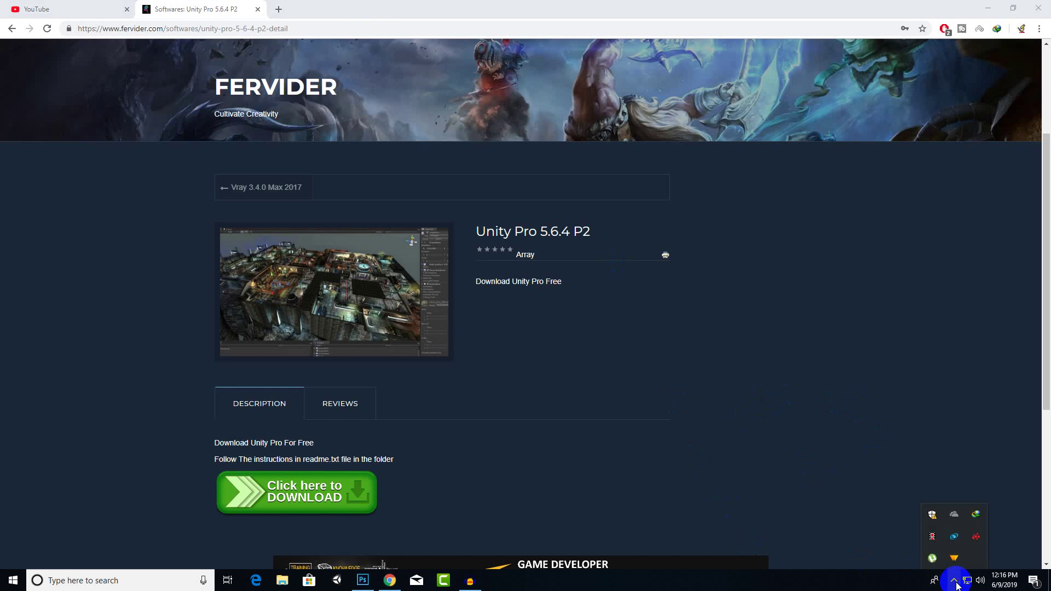